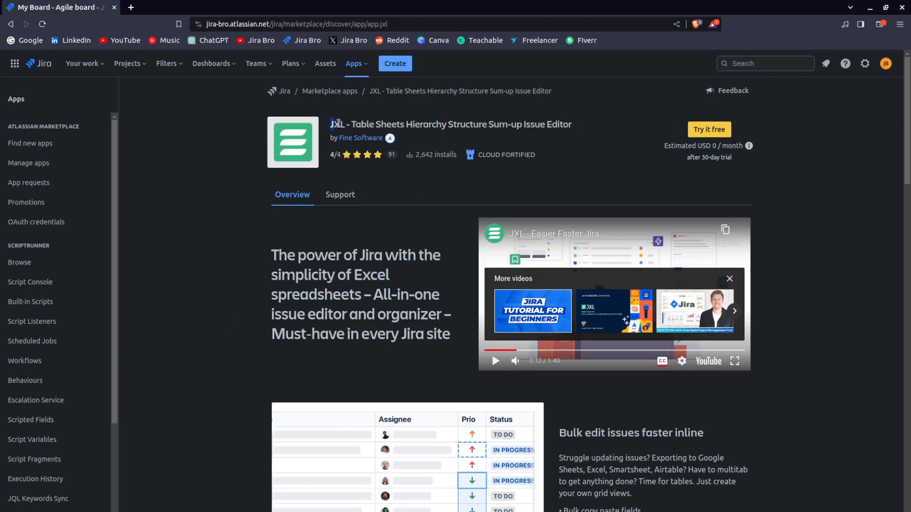
# Start the free trial of JXL - Table Sheets Hierarchy Structure Sum-up Issue Editor to add it to Jira
pyautogui.moveTo(332, 123); pyautogui.dragTo(433, 124)
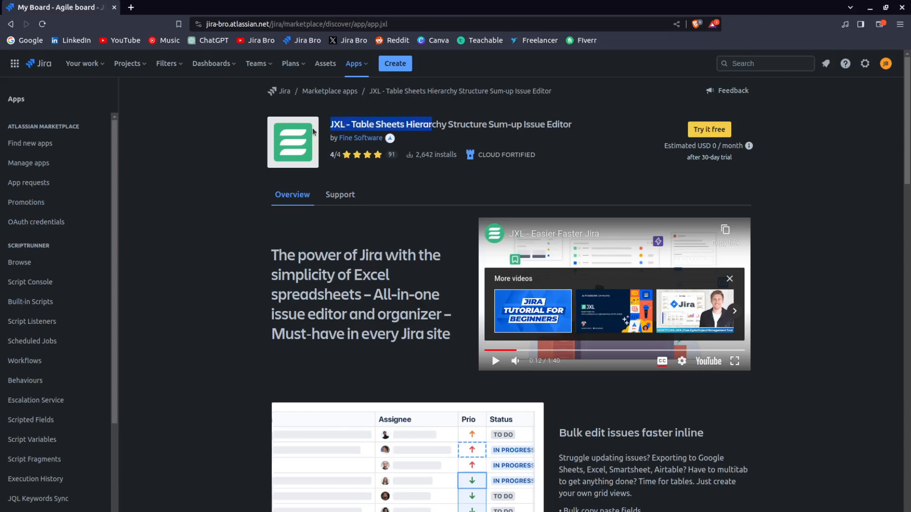
pyautogui.click(710, 130)
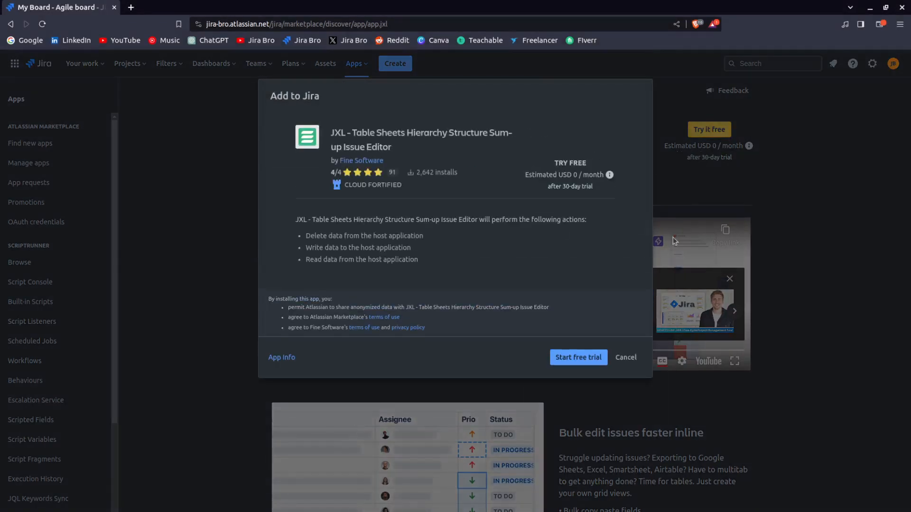
pyautogui.click(578, 357)
pyautogui.moveTo(679, 150)
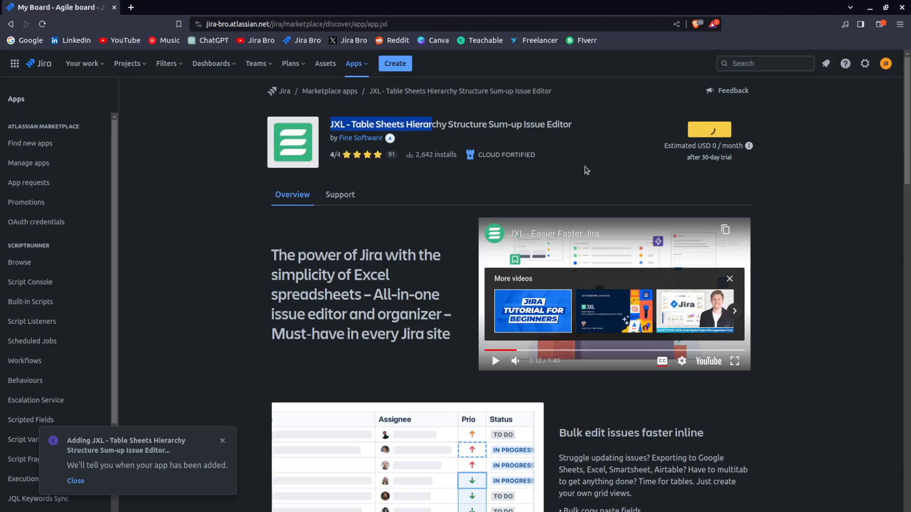
# Review the app's feature overview, covering inline bulk editing, custom issue hierarchy structure, and field sum-ups and progress bars
pyautogui.scroll(-2, 499, 267)
pyautogui.scroll(-1, 496, 267)
pyautogui.moveTo(560, 314); pyautogui.dragTo(736, 317)
pyautogui.click(737, 318)
pyautogui.scroll(-2, 682, 376)
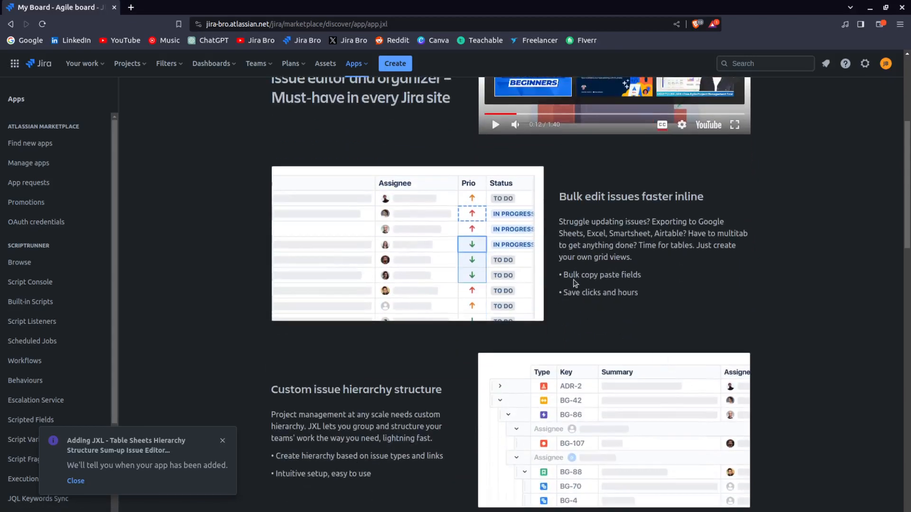
pyautogui.scroll(-2, 569, 313)
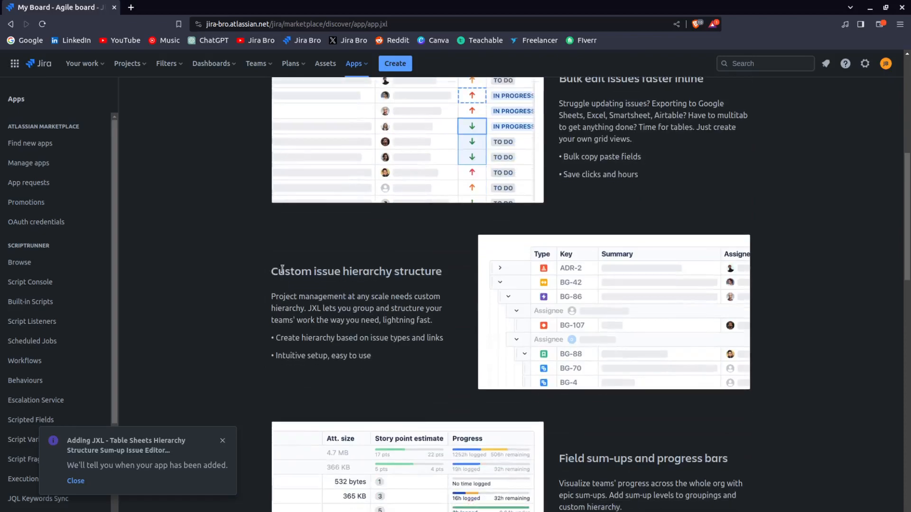
pyautogui.moveTo(273, 271); pyautogui.dragTo(446, 279)
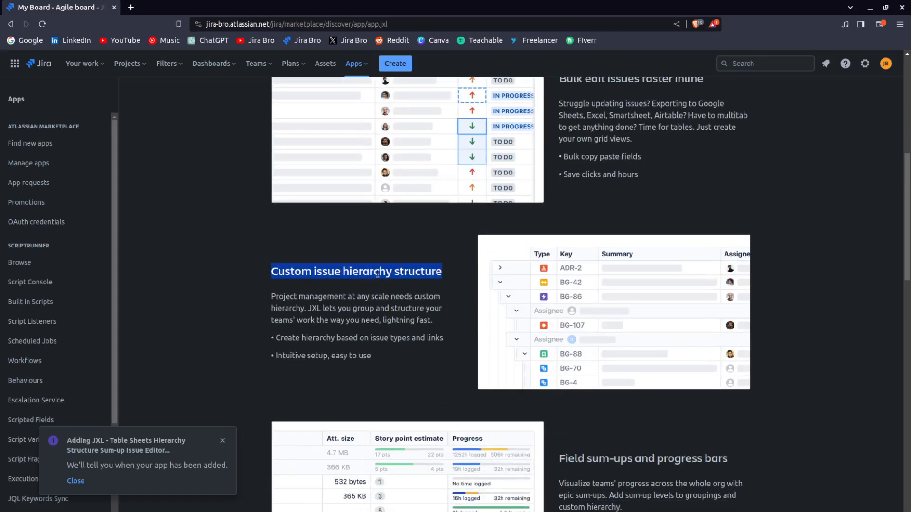
pyautogui.click(223, 440)
pyautogui.scroll(-4, 457, 409)
pyautogui.moveTo(565, 223); pyautogui.dragTo(749, 224)
pyautogui.click(748, 224)
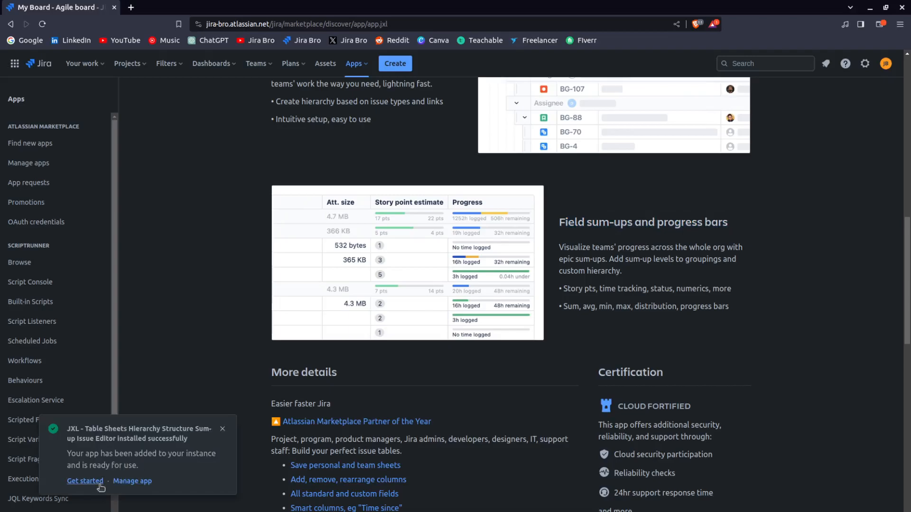
# Go from the app's Get started page to the Sheets view of the AI Image Recognition Web App project and hide the hints
pyautogui.click(98, 482)
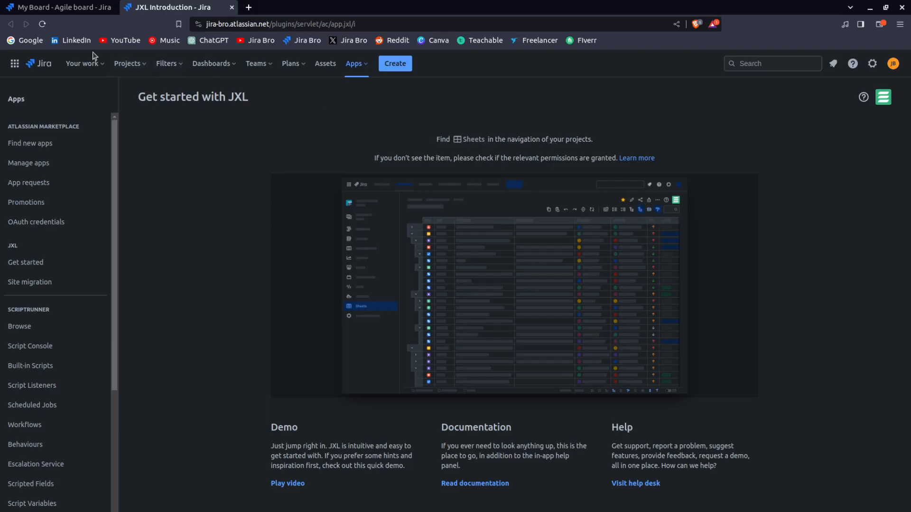
pyautogui.click(139, 66)
pyautogui.click(153, 115)
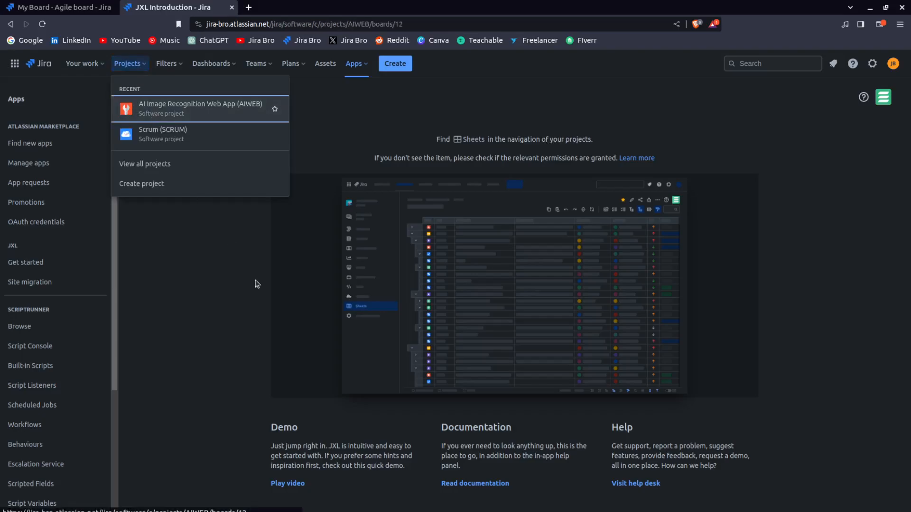
pyautogui.click(56, 400)
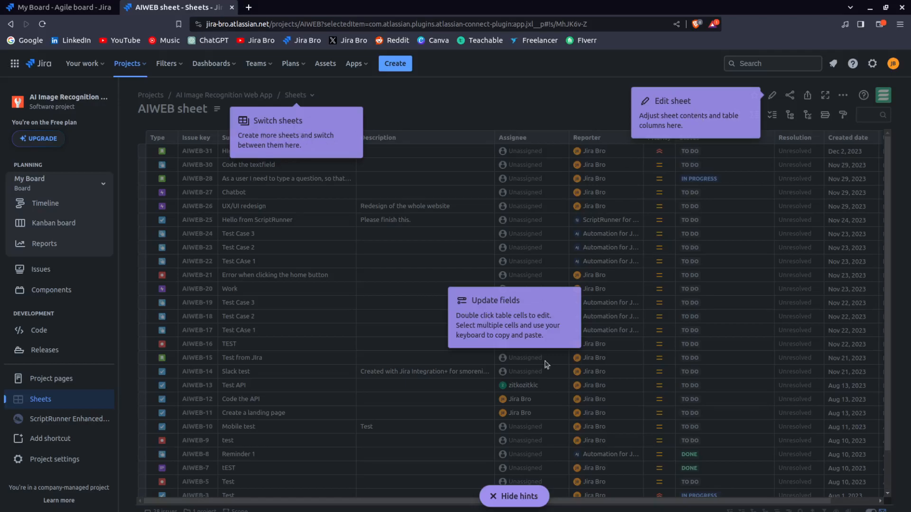
pyautogui.click(519, 496)
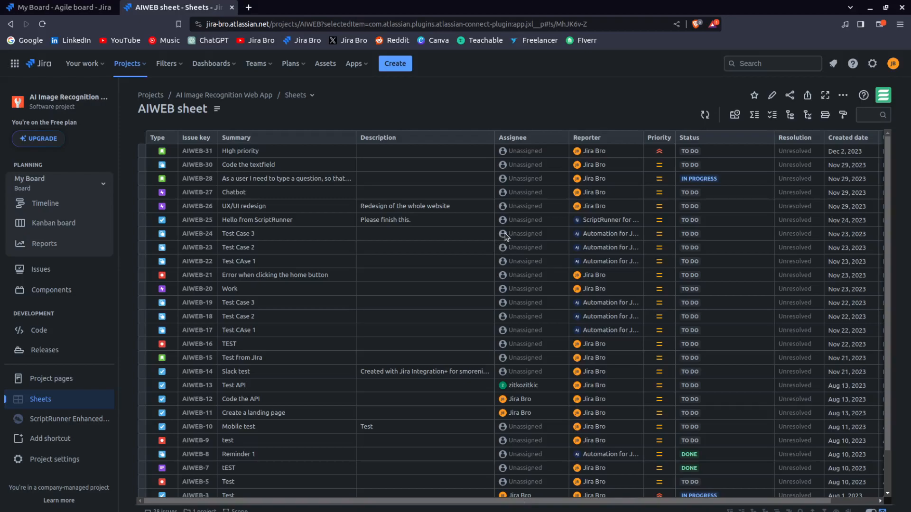
# Look through the issue sheet and filter the Type column to show only Story issues
pyautogui.moveTo(738, 501); pyautogui.dragTo(716, 495)
pyautogui.scroll(-2, 588, 288)
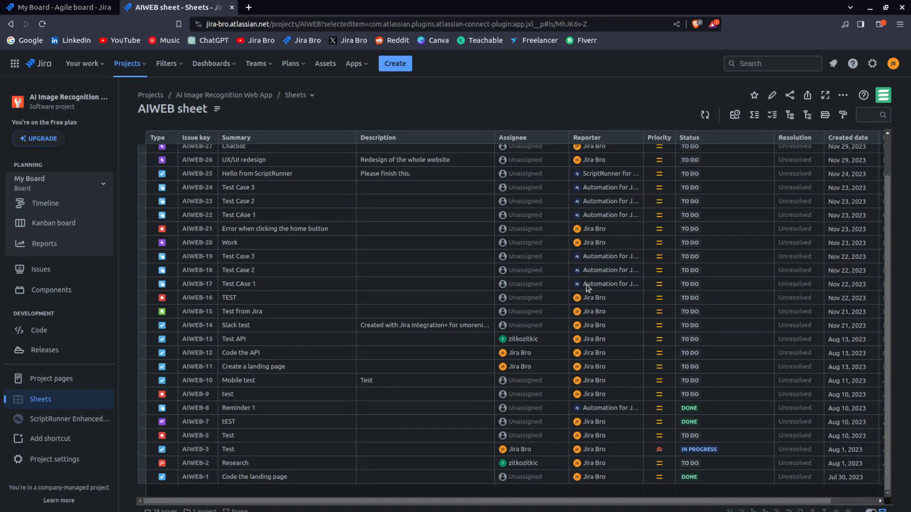
pyautogui.scroll(2, 588, 288)
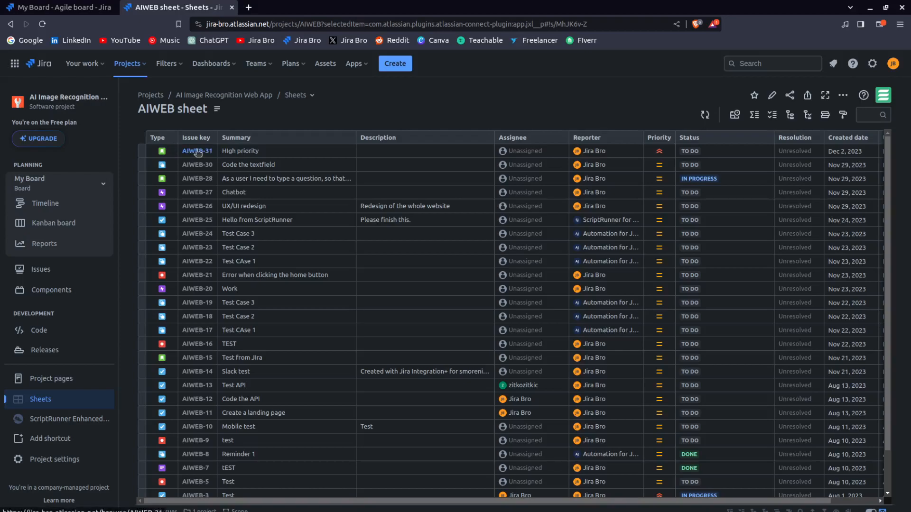
pyautogui.click(161, 154)
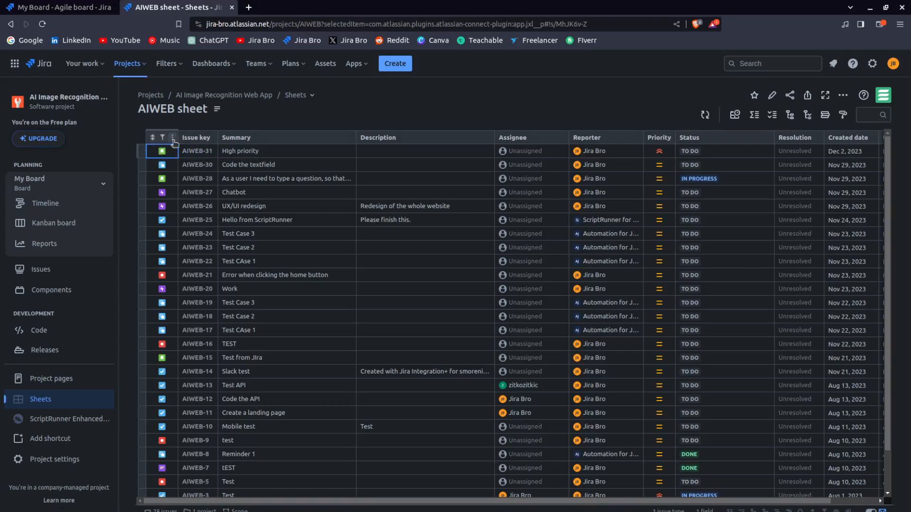
pyautogui.click(163, 137)
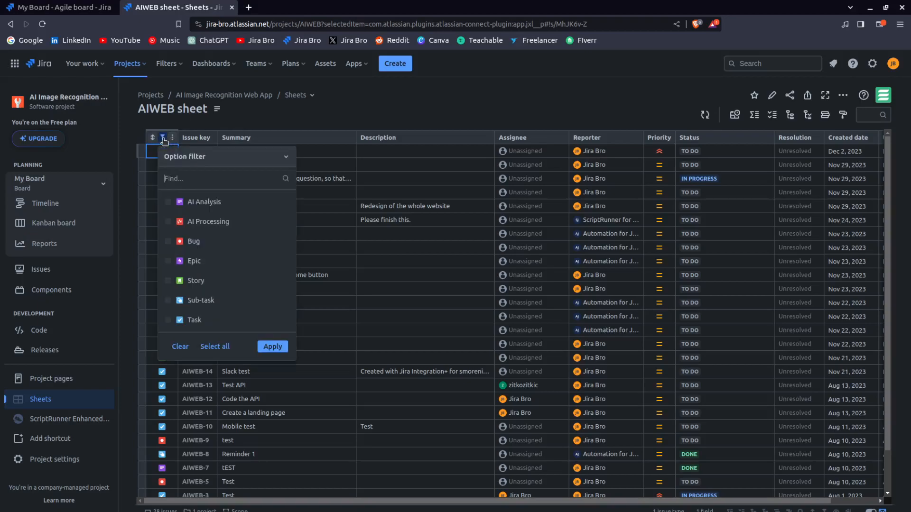
pyautogui.click(170, 281)
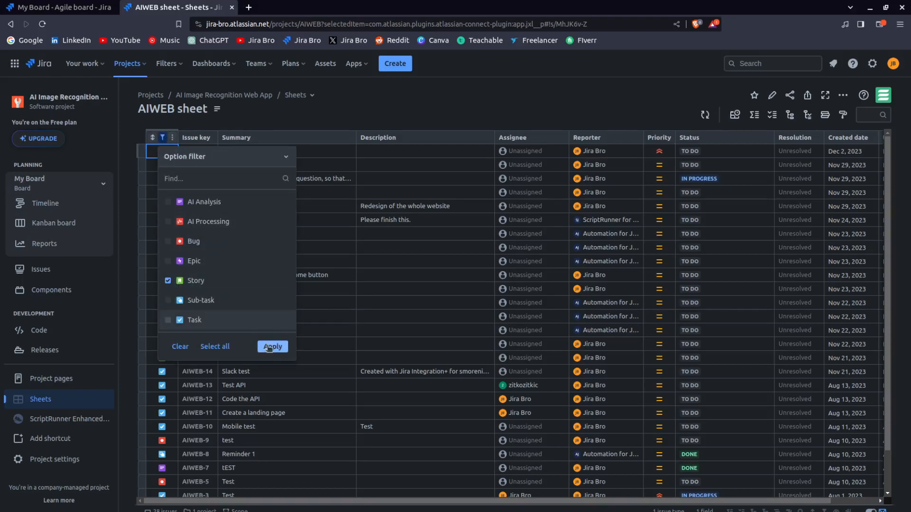
pyautogui.click(273, 346)
# Change the Type column filter from Story to Epic and apply it
pyautogui.click(163, 138)
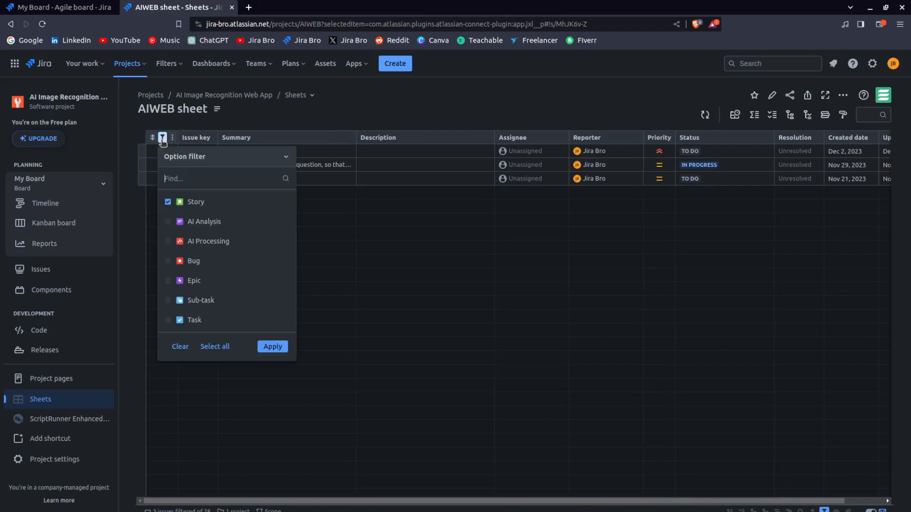
pyautogui.click(168, 202)
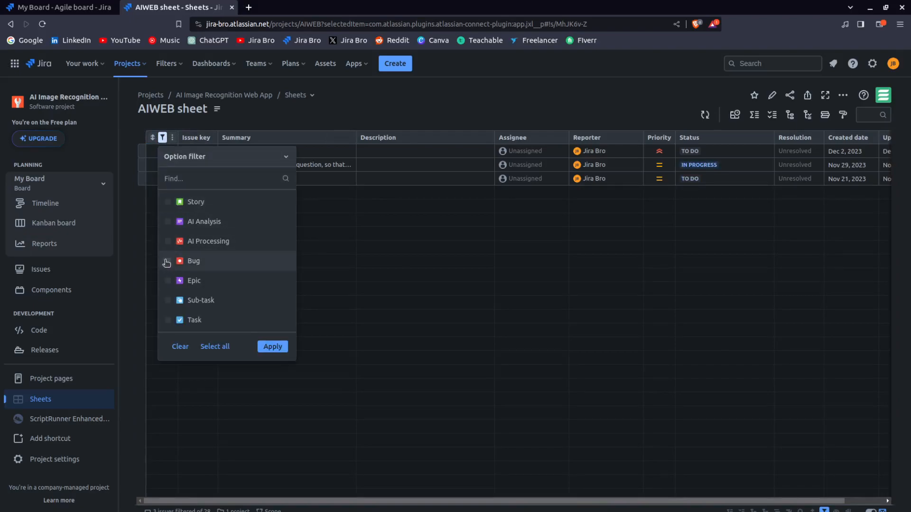
pyautogui.click(168, 281)
pyautogui.click(272, 347)
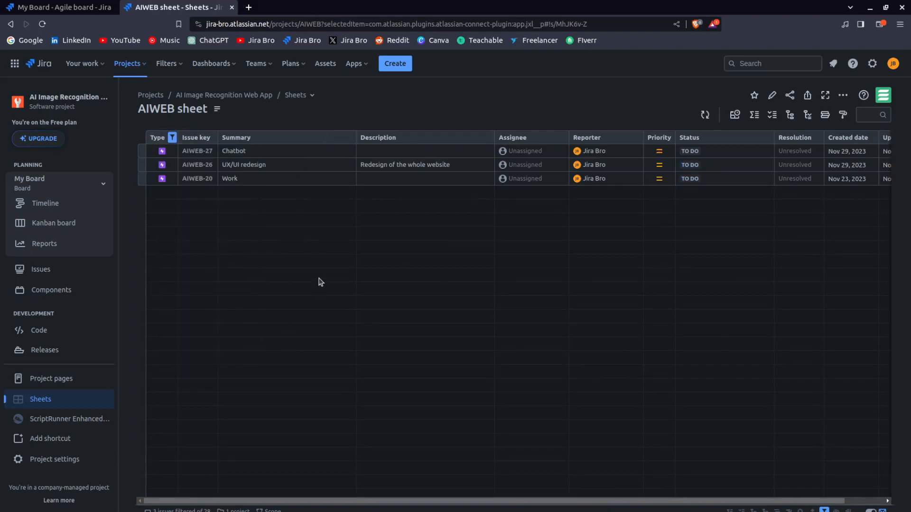
# Remove the Epic option from the Type column filter so that all issue types are listed again
pyautogui.click(172, 138)
pyautogui.click(173, 139)
pyautogui.click(172, 139)
pyautogui.click(163, 137)
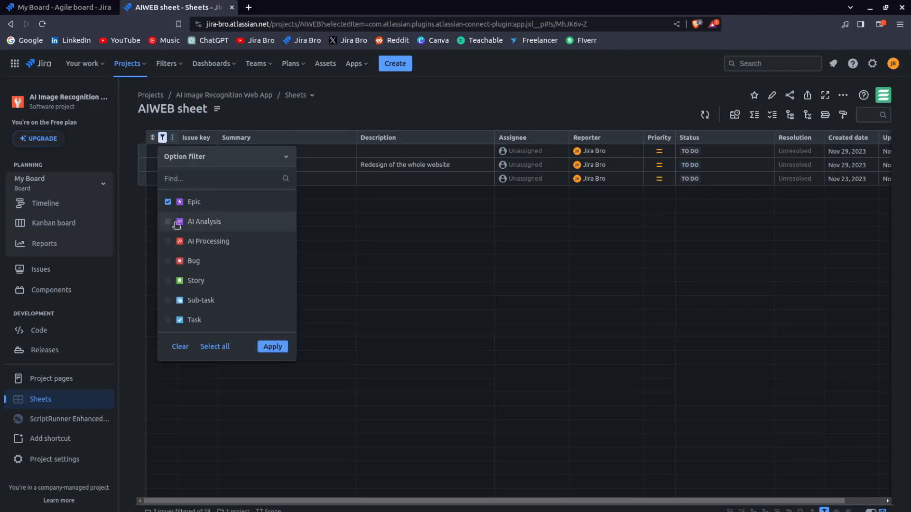
pyautogui.click(169, 201)
pyautogui.click(272, 346)
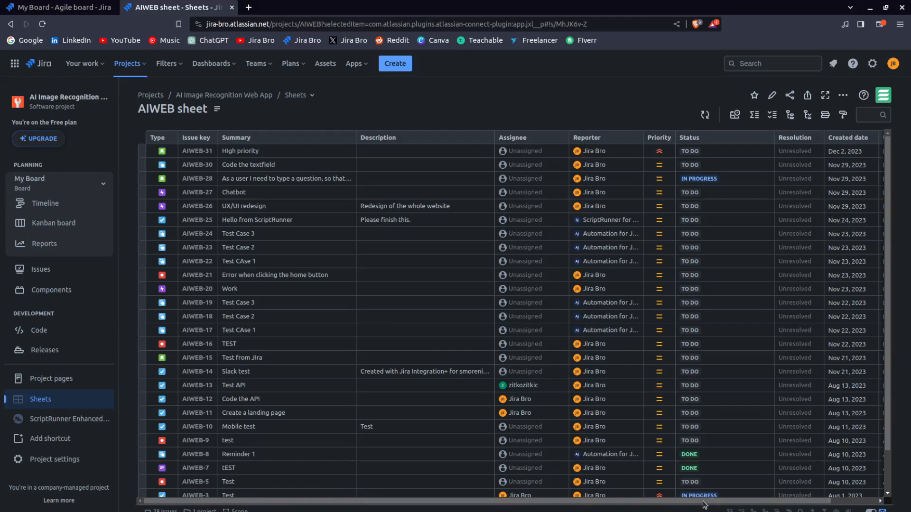
# View the AIWEB sheet's information card with its creation, update and description details, and close it again
pyautogui.moveTo(774, 504)
pyautogui.mouseDown()
pyautogui.moveTo(808, 504)
pyautogui.moveTo(776, 504)
pyautogui.mouseUp()
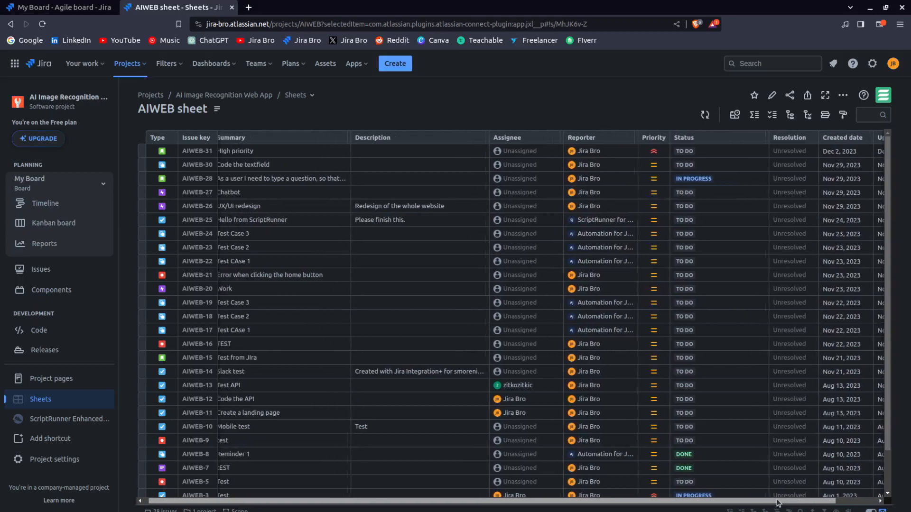
pyautogui.click(216, 110)
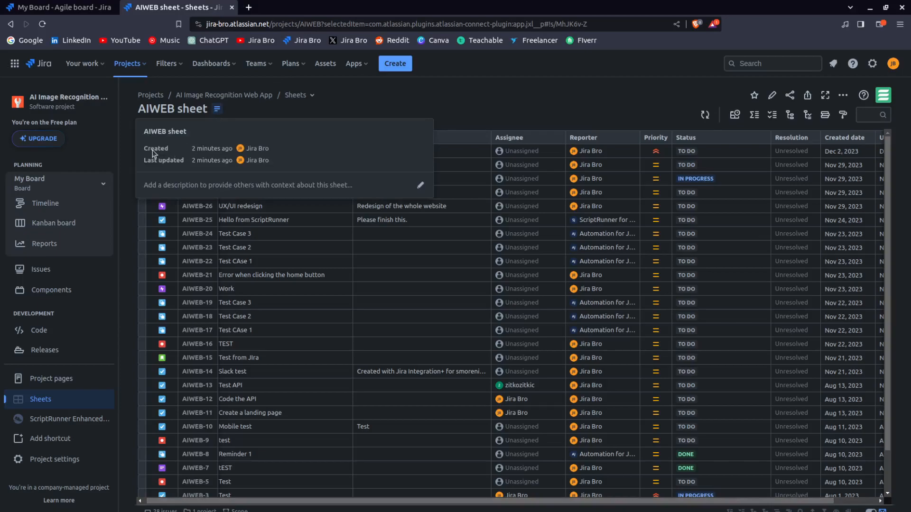
pyautogui.click(218, 110)
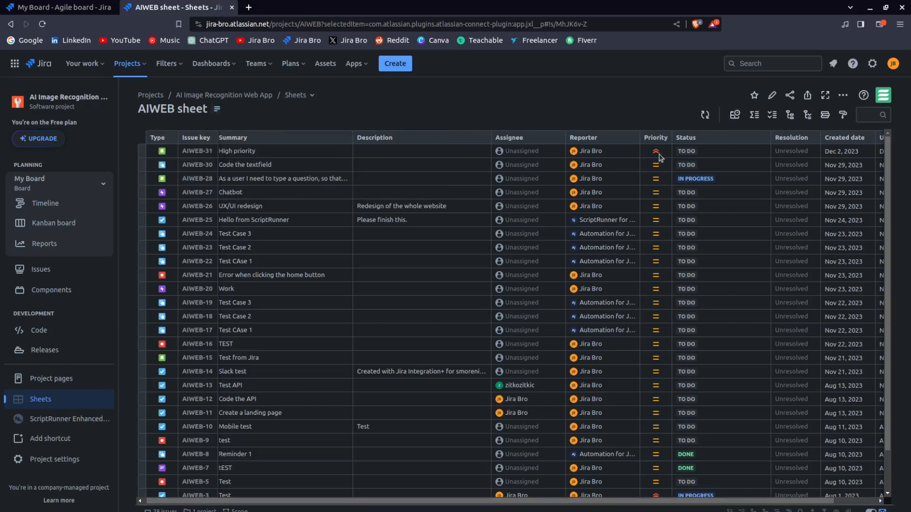
# Select the Priority fields of the first four issues, extend the selection to all issues, and drop it again
pyautogui.moveTo(659, 156); pyautogui.dragTo(658, 191)
pyautogui.click(657, 176)
pyautogui.rightClick(657, 191)
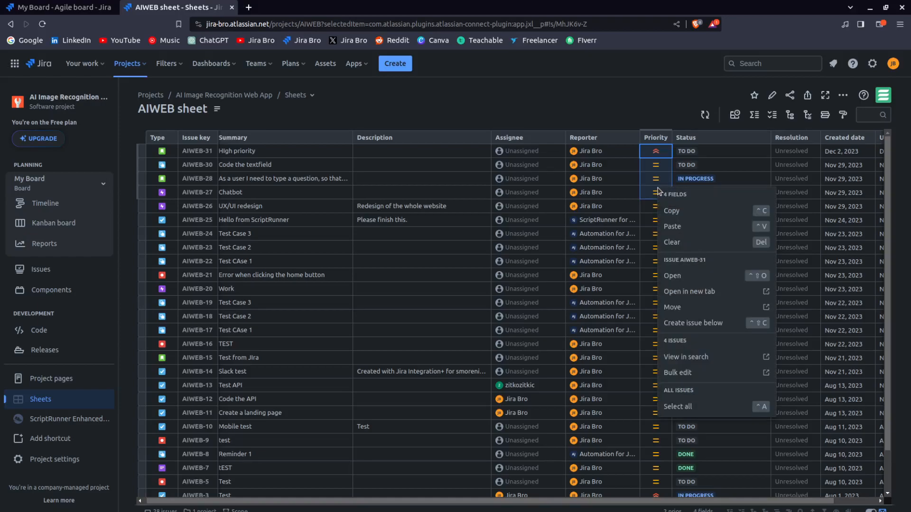
pyautogui.click(678, 407)
pyautogui.click(667, 190)
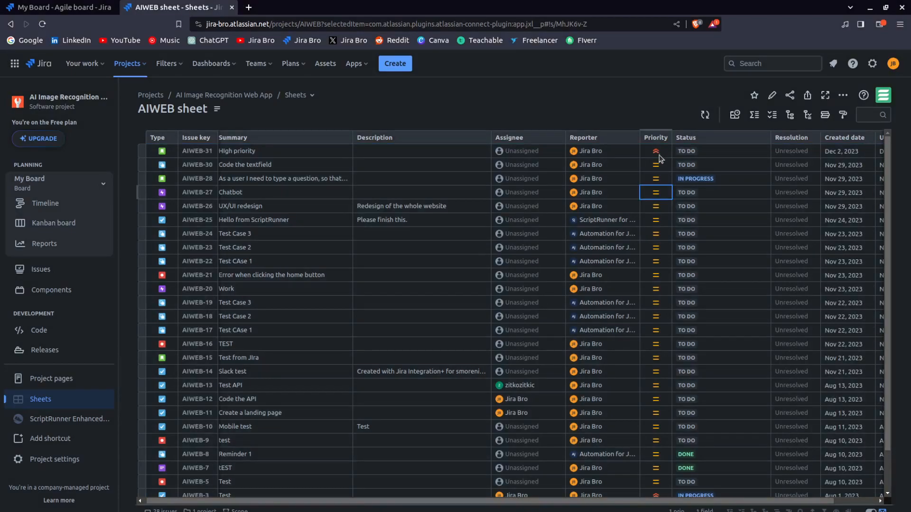
# Select the Summary fields of issues AIWEB-24 to AIWEB-22 and open issue AIWEB-24 in a new tab
pyautogui.moveTo(656, 221); pyautogui.dragTo(661, 268)
pyautogui.moveTo(280, 235); pyautogui.dragTo(280, 264)
pyautogui.rightClick(313, 239)
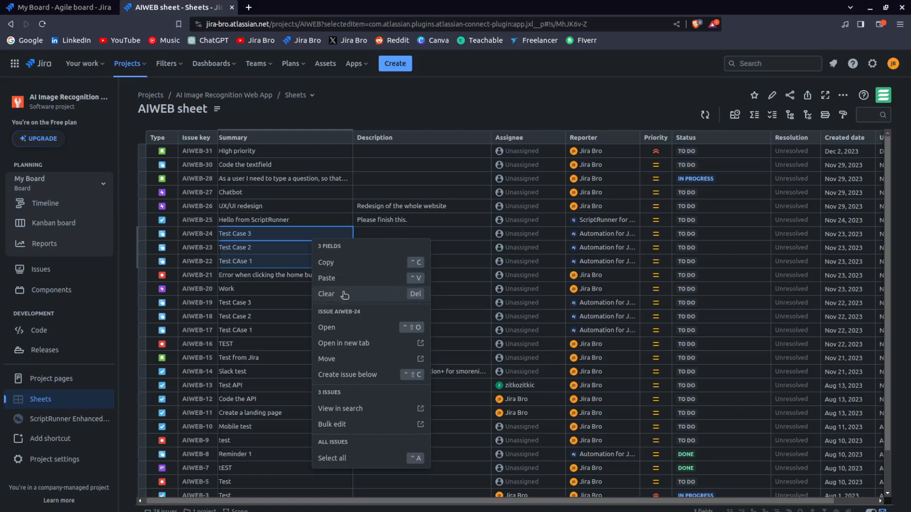
pyautogui.click(349, 348)
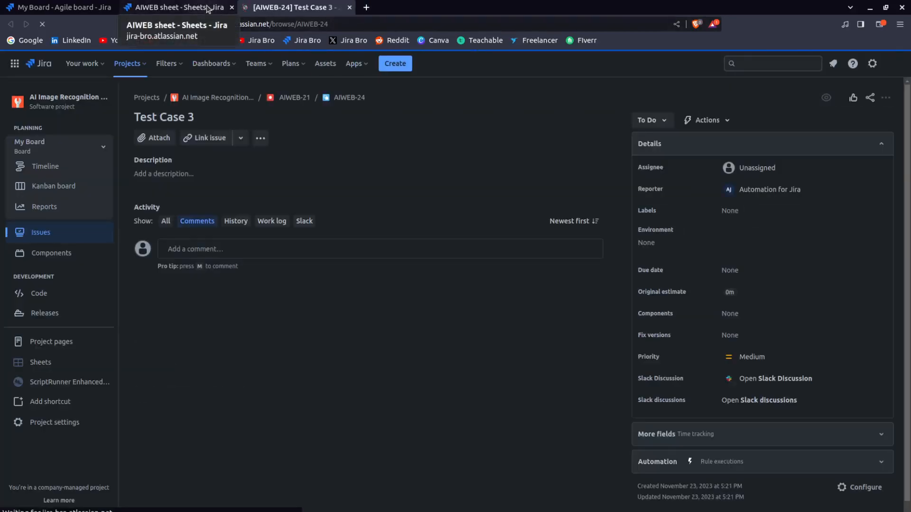
# Return to the AIWEB sheet and create an issue with the summary "JXL test" below AIWEB-24
pyautogui.click(207, 8)
pyautogui.rightClick(307, 252)
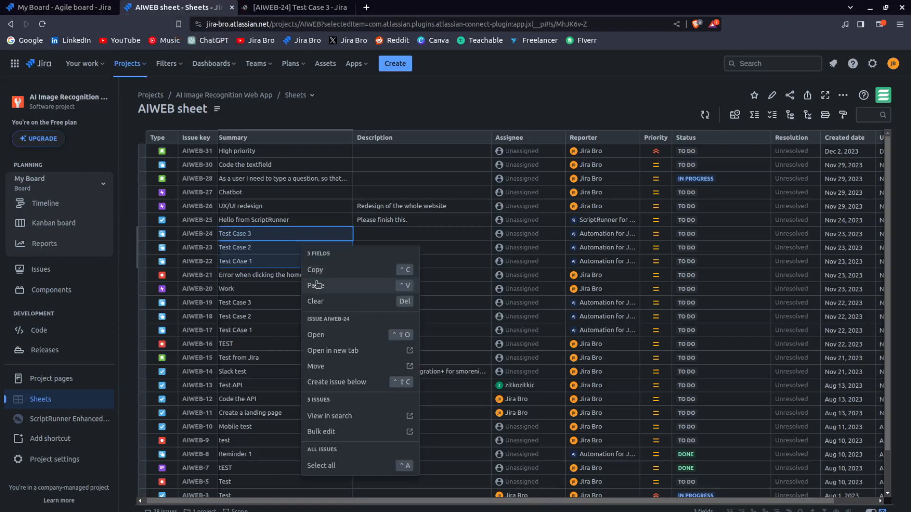
pyautogui.click(337, 381)
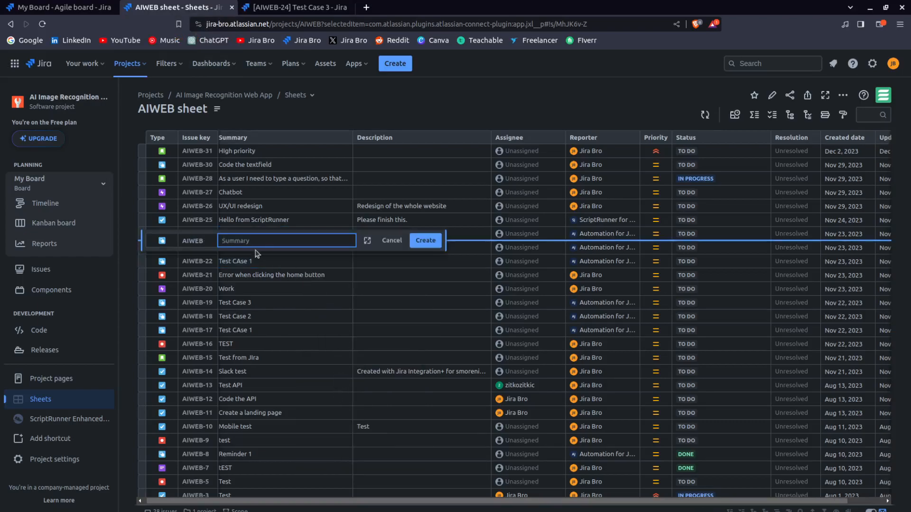
pyautogui.write('JXL test')
pyautogui.press('Return')
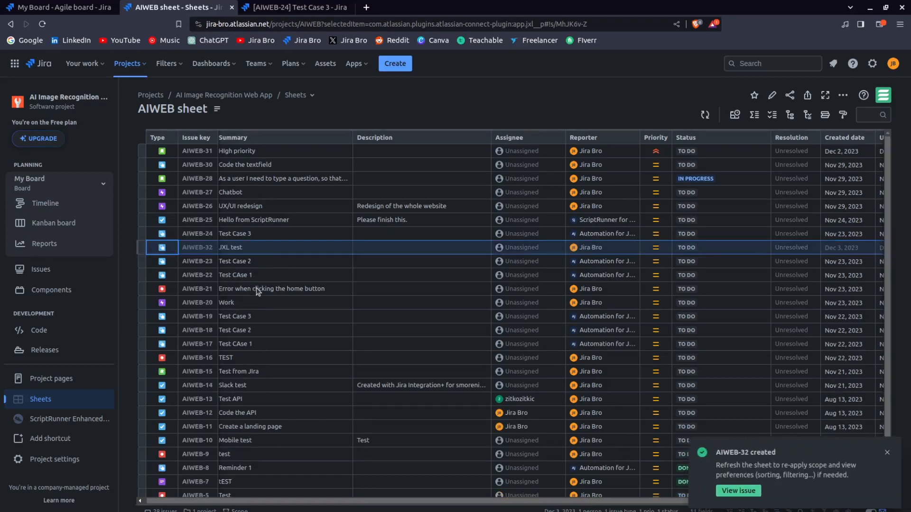
pyautogui.click(887, 453)
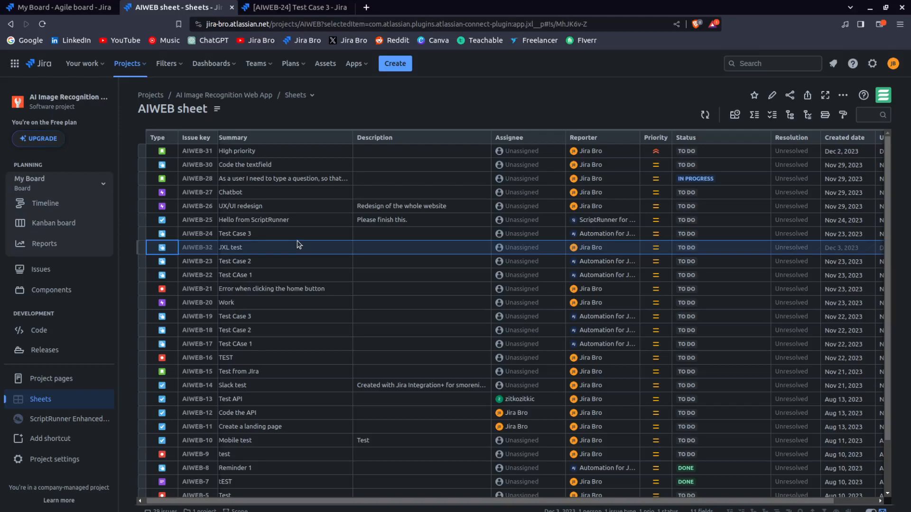
# Set the priority of the "JXL test" issue to High directly in the sheet
pyautogui.click(657, 249)
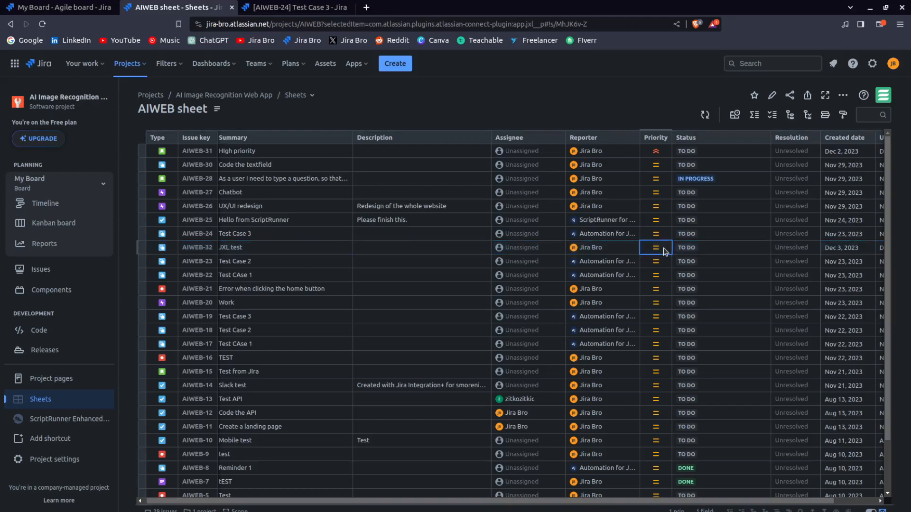
pyautogui.click(659, 250)
pyautogui.click(659, 251)
pyautogui.click(659, 251)
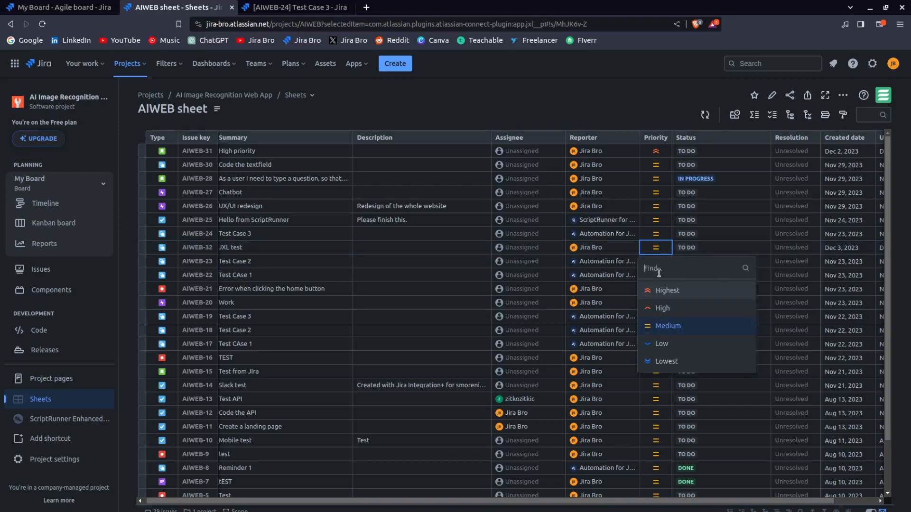
pyautogui.click(671, 316)
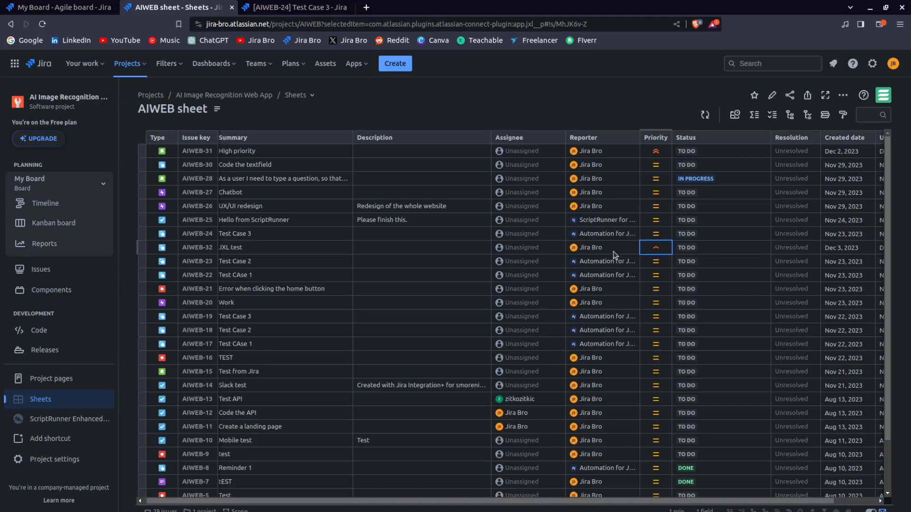
# Assign the "JXL test" issue to the same user who reported it, directly in the sheet
pyautogui.click(506, 254)
pyautogui.click(515, 255)
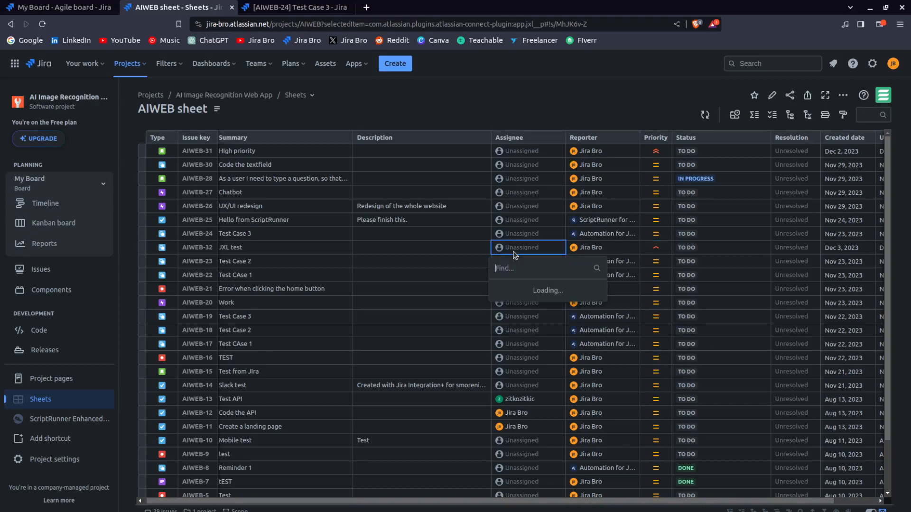
pyautogui.click(524, 314)
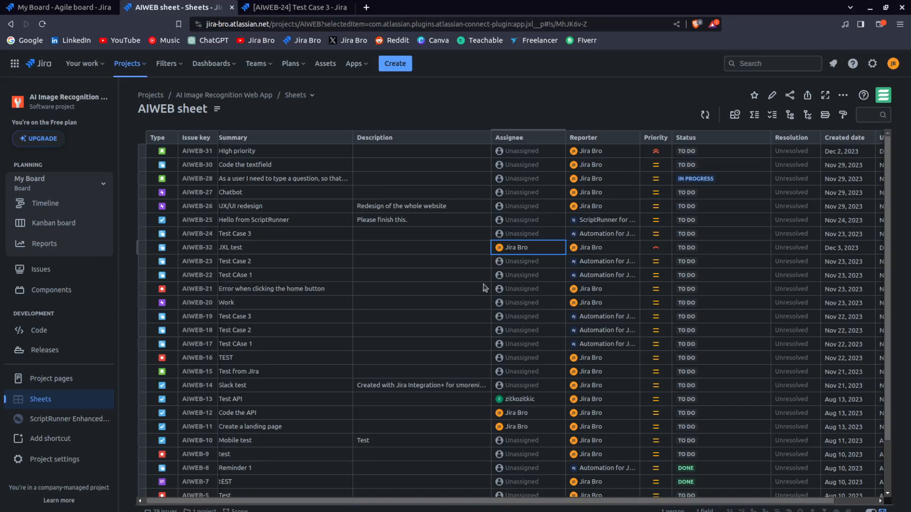
# Try to edit the Resolution fields of the "JXL test", AIWEB-8 and AIWEB-1 issues, dismissing each notice
pyautogui.doubleClick(798, 251)
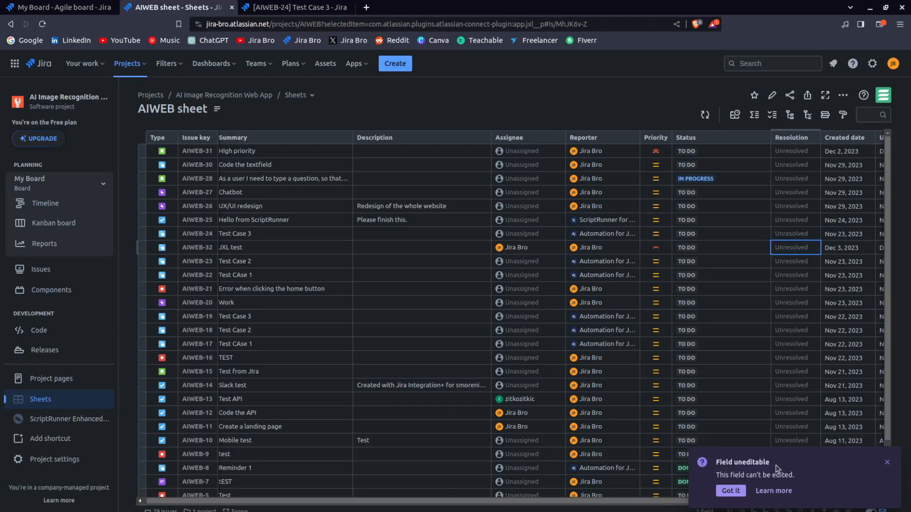
pyautogui.click(887, 463)
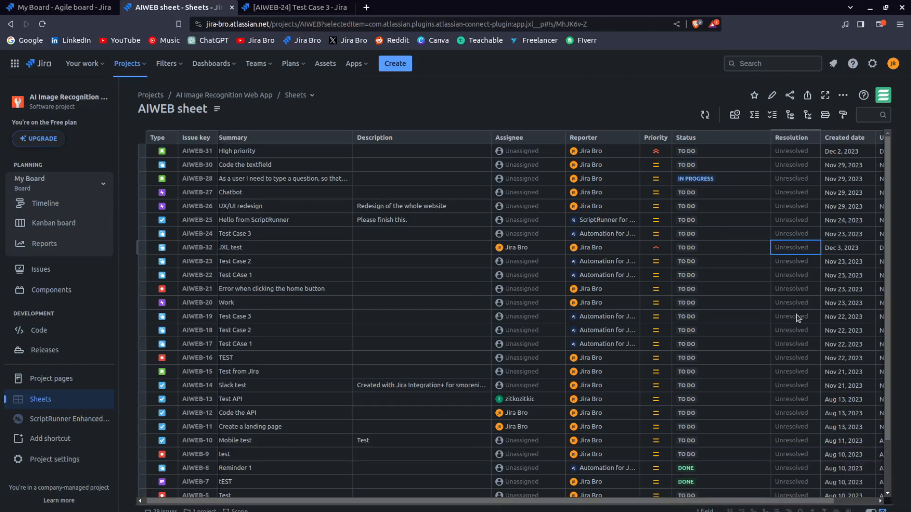
pyautogui.scroll(-2, 794, 309)
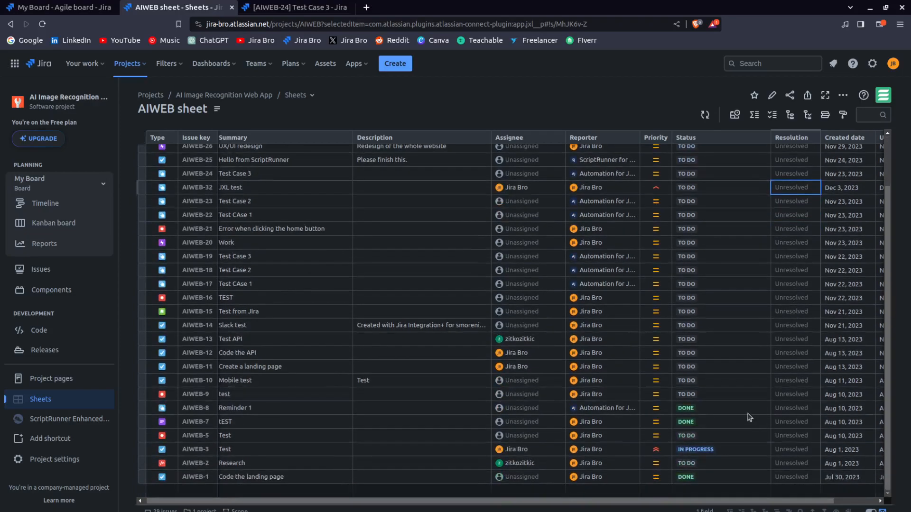
pyautogui.doubleClick(790, 408)
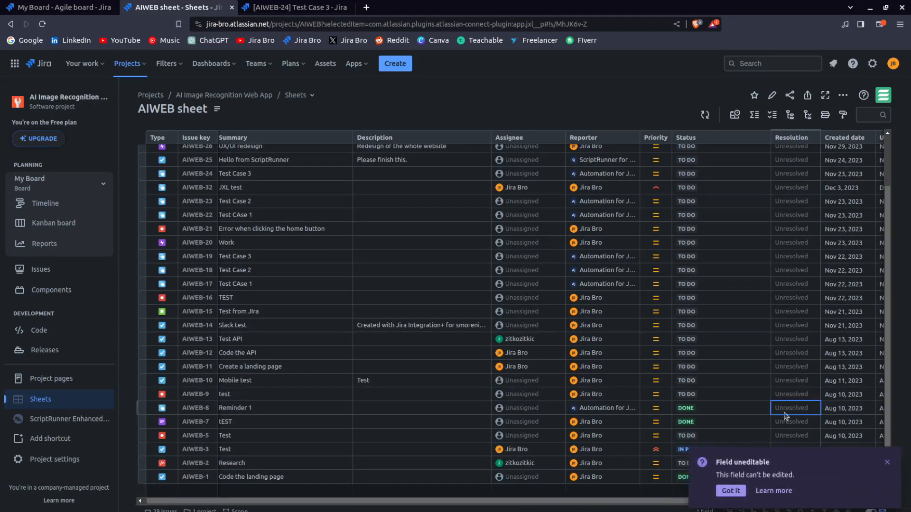
pyautogui.click(731, 491)
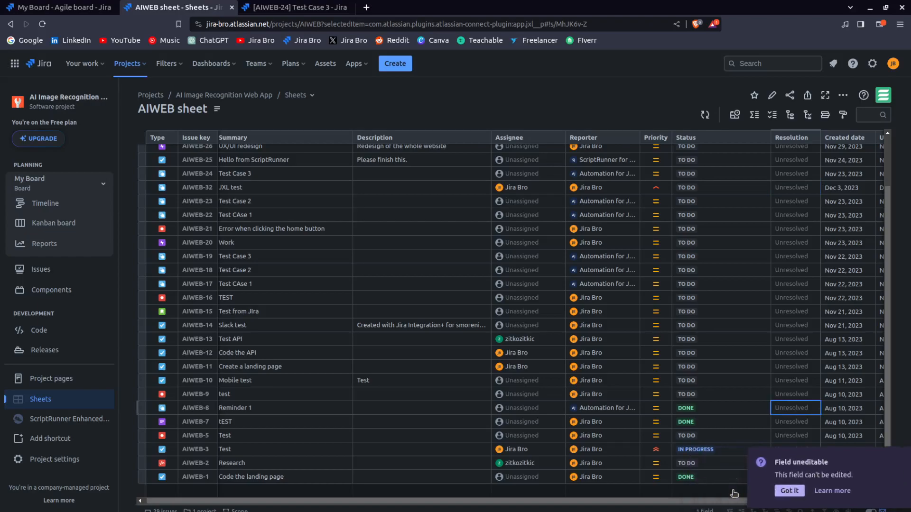
pyautogui.click(786, 478)
pyautogui.click(787, 479)
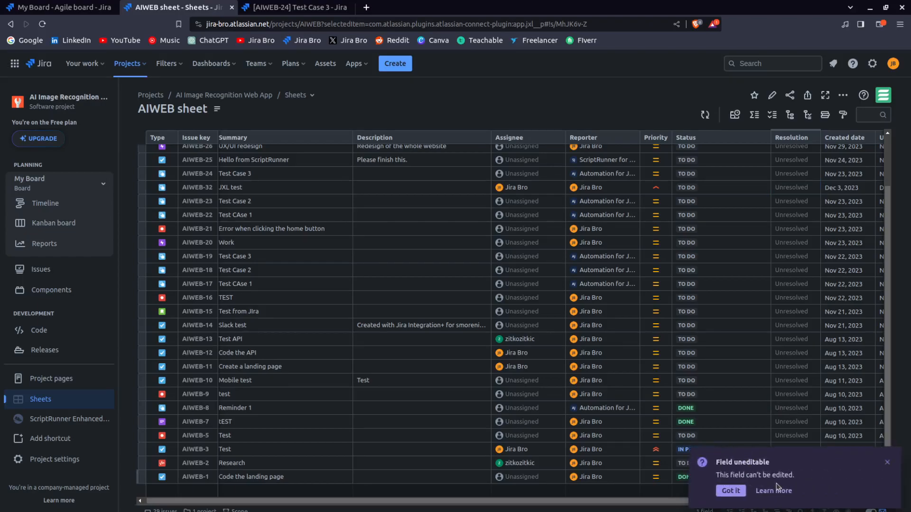
pyautogui.click(731, 490)
pyautogui.scroll(2, 646, 286)
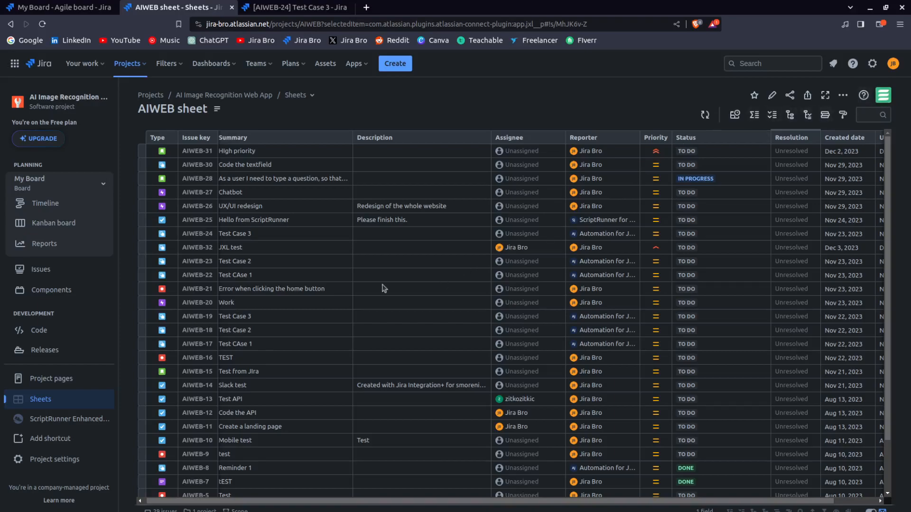
# Start a bulk edit from the Summary fields of AIWEB-19 to AIWEB-17 and include all three issues
pyautogui.moveTo(248, 317); pyautogui.dragTo(256, 344)
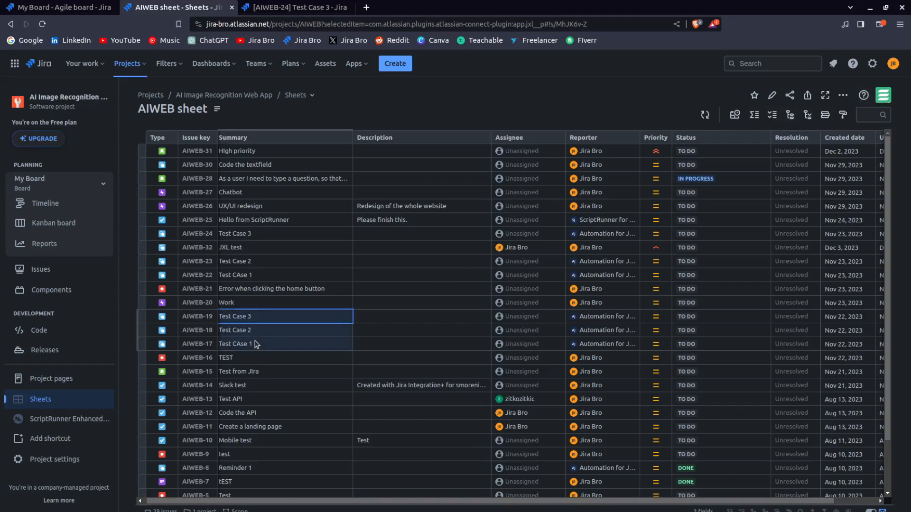
pyautogui.rightClick(270, 334)
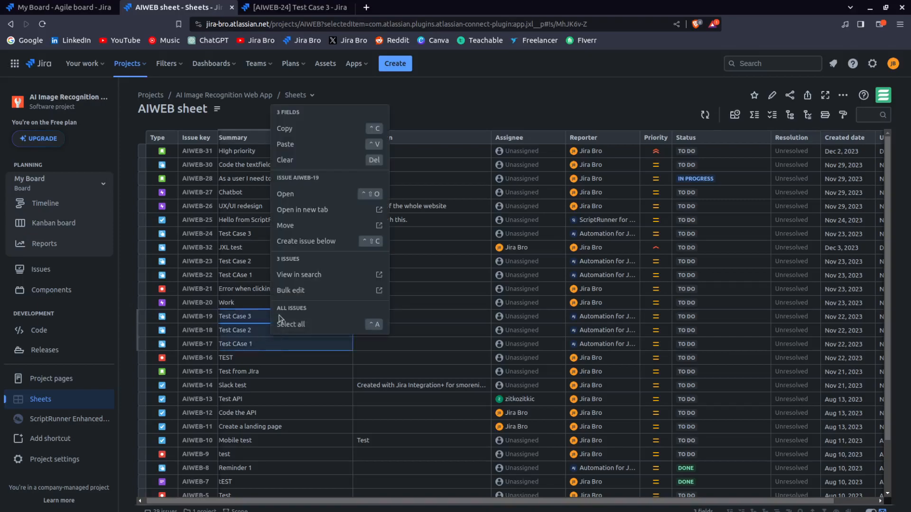
pyautogui.click(300, 291)
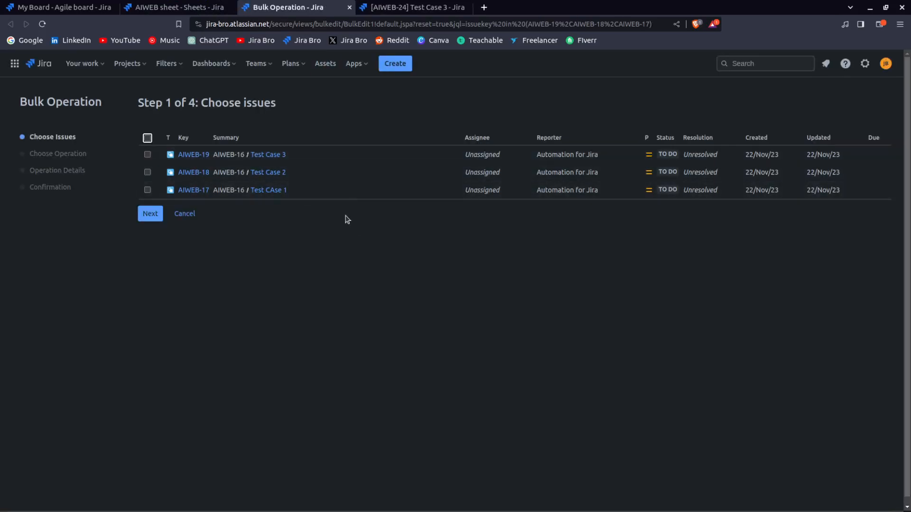
pyautogui.click(148, 138)
pyautogui.click(152, 218)
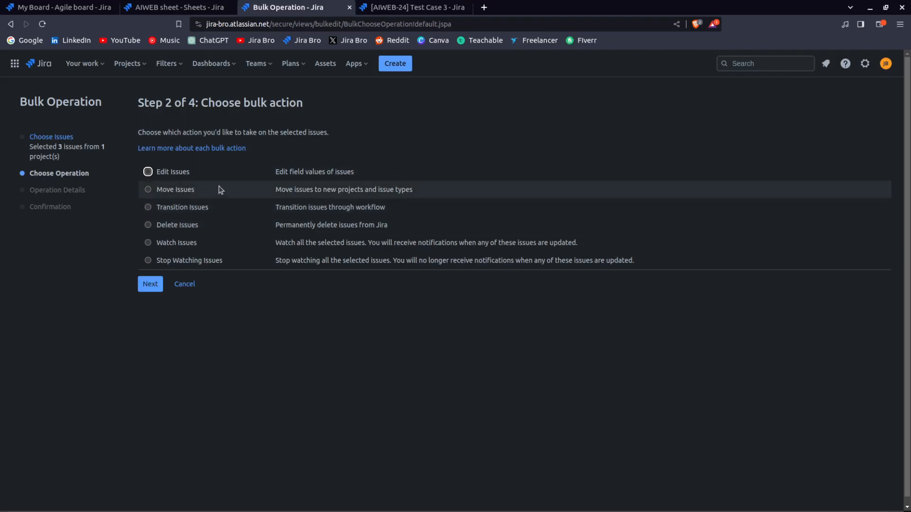
# Bulk transition the three issues from To Do to In Progress with the Progress workflow action and confirm the operation
pyautogui.click(183, 206)
pyautogui.click(150, 283)
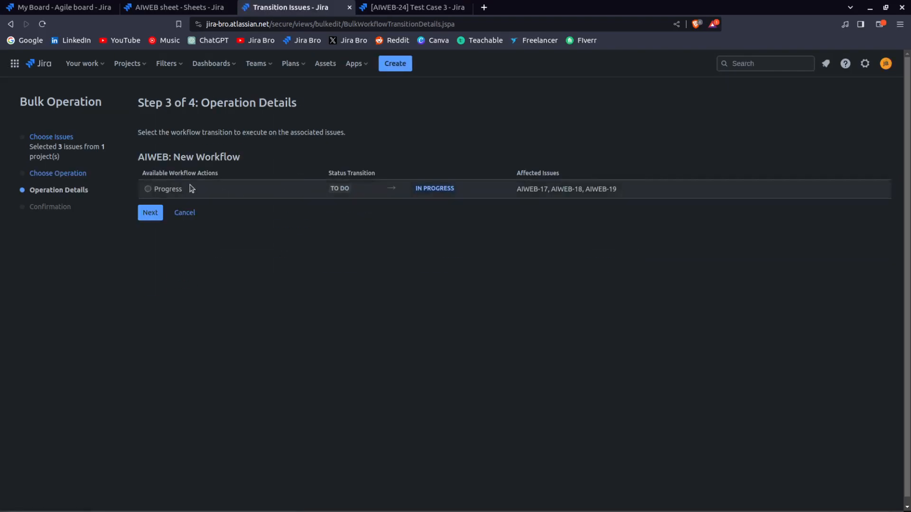
pyautogui.click(148, 189)
pyautogui.click(150, 213)
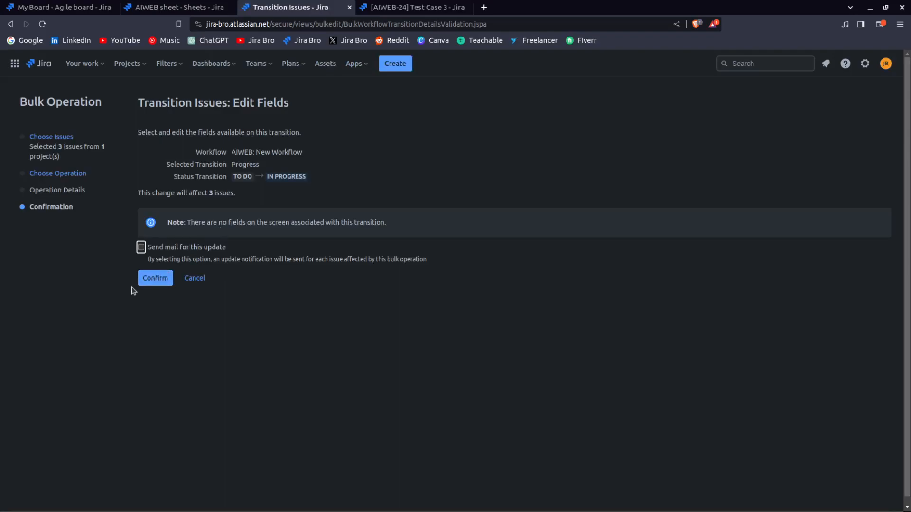
pyautogui.click(144, 283)
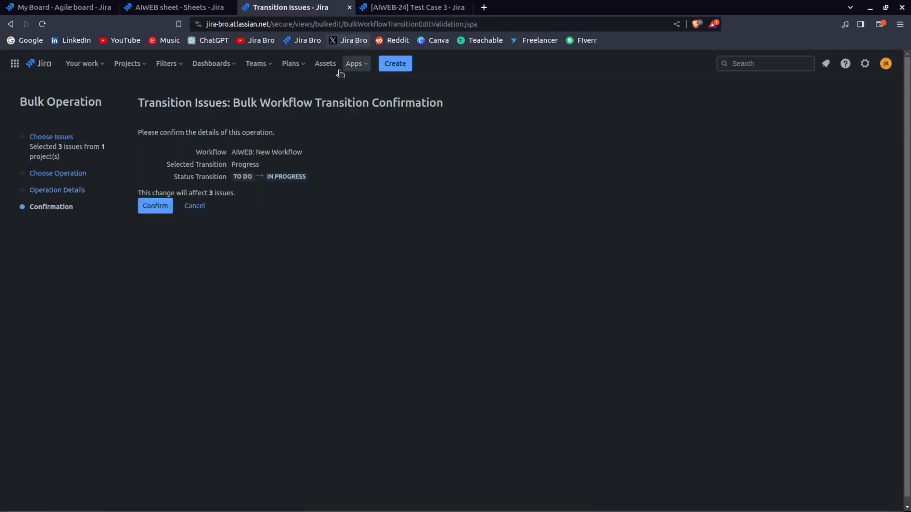
pyautogui.click(158, 209)
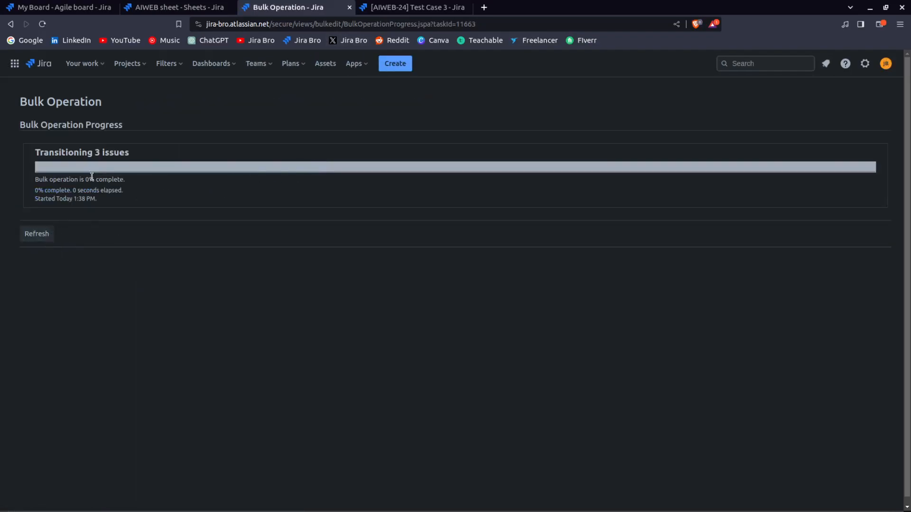
# Refresh and acknowledge the bulk operation's progress, and close its browser tab
pyautogui.moveTo(93, 152); pyautogui.dragTo(209, 154)
pyautogui.click(210, 154)
pyautogui.click(40, 233)
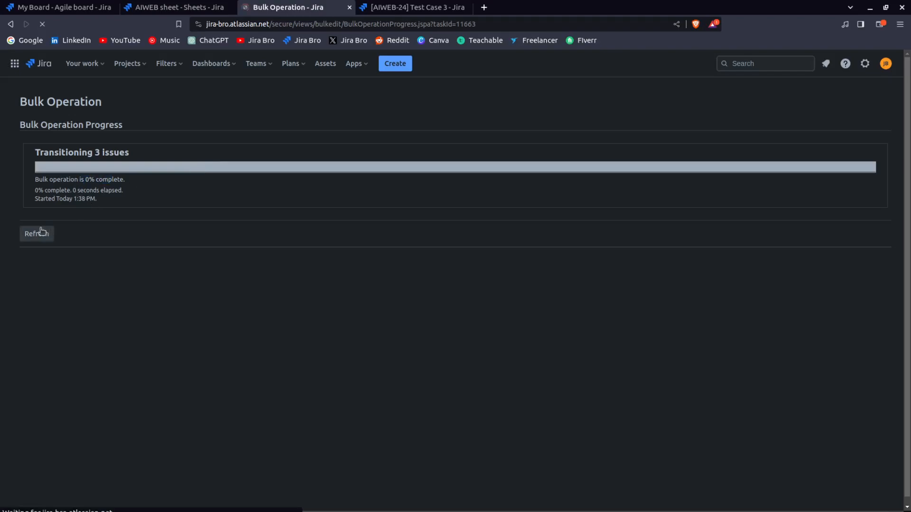
pyautogui.click(49, 243)
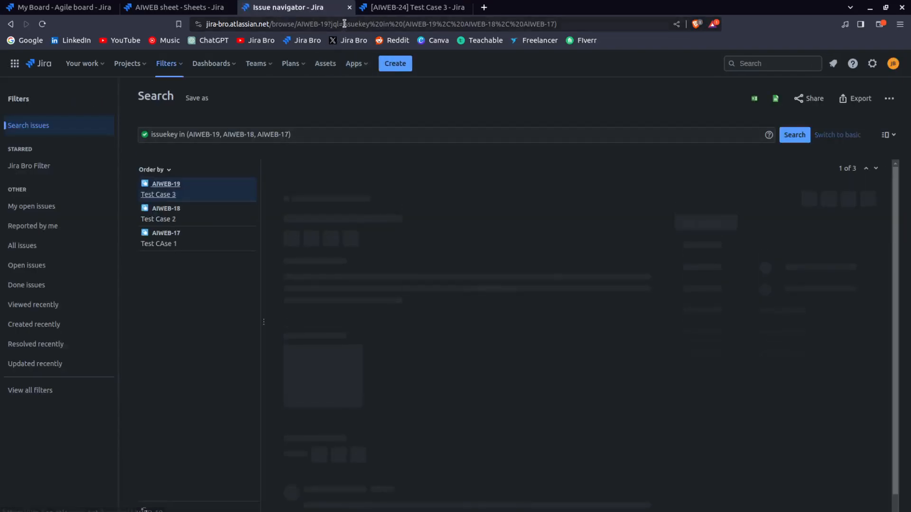
pyautogui.click(350, 8)
# Select the Status and Summary fields of AIWEB-19 to AIWEB-17 in the sheet and reload the page
pyautogui.click(427, 307)
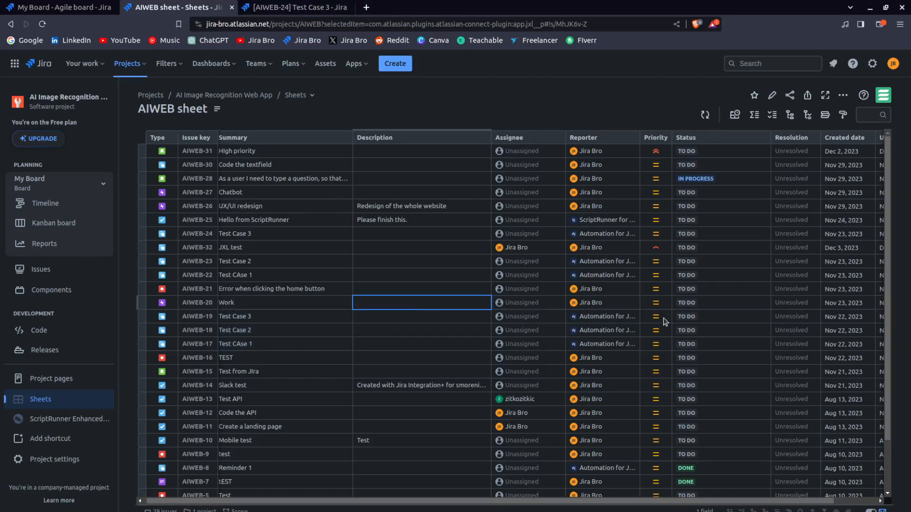
pyautogui.click(688, 320)
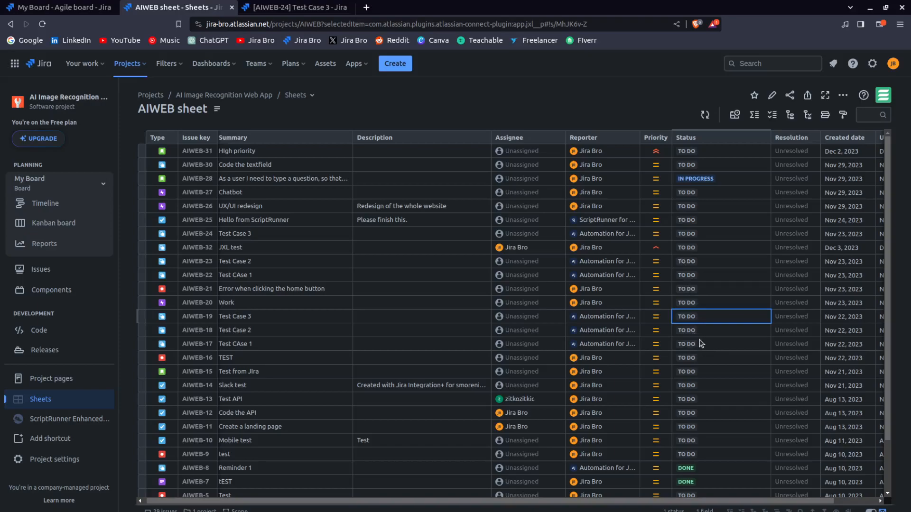
pyautogui.moveTo(694, 317); pyautogui.dragTo(693, 351)
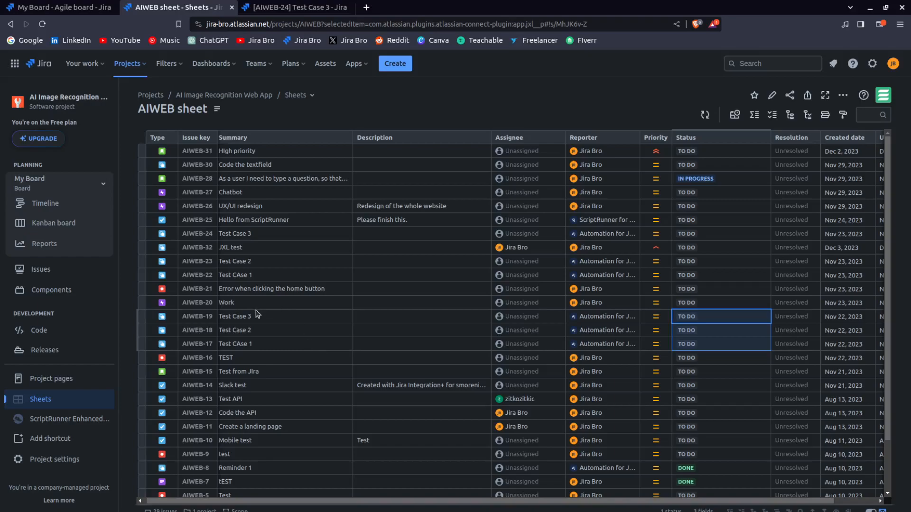
pyautogui.moveTo(257, 317); pyautogui.dragTo(263, 351)
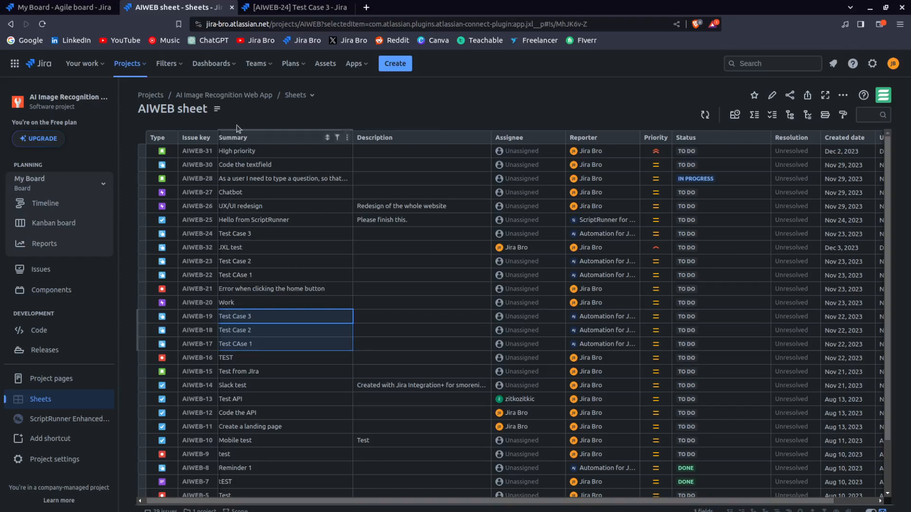
pyautogui.click(43, 24)
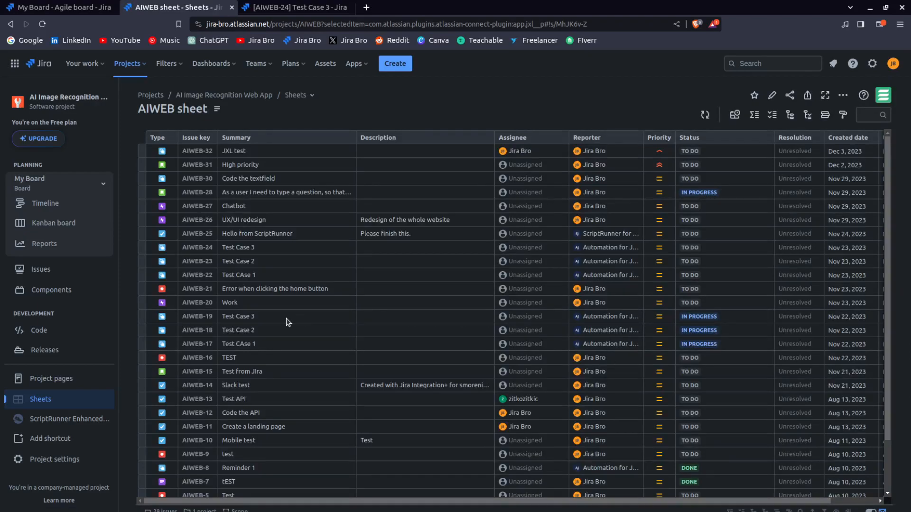
# Create and save a sheet view titled "Test" that also includes column freezing and column widths
pyautogui.click(734, 116)
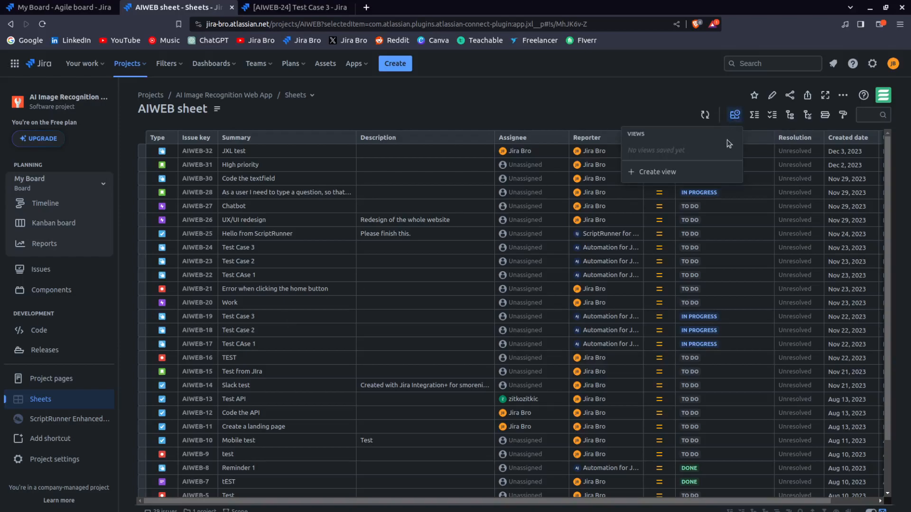
pyautogui.click(691, 172)
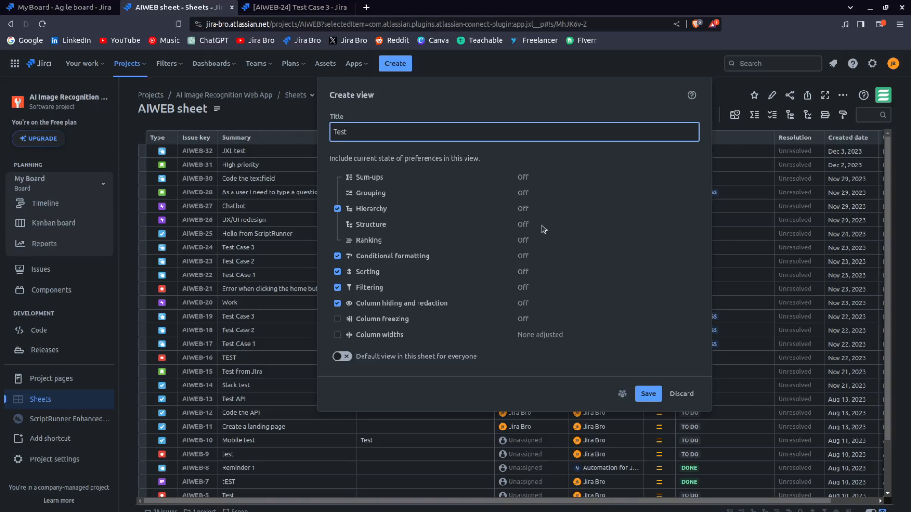
pyautogui.click(375, 178)
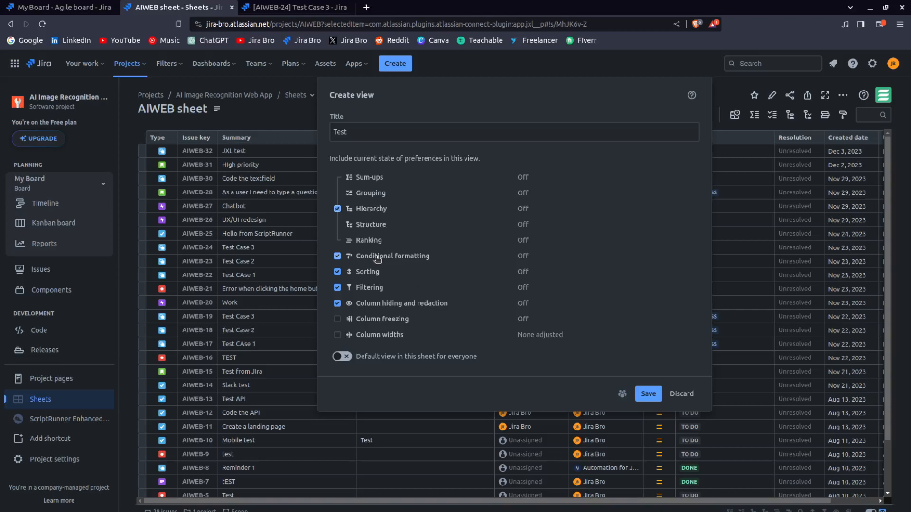
pyautogui.click(377, 320)
pyautogui.click(374, 335)
pyautogui.click(648, 394)
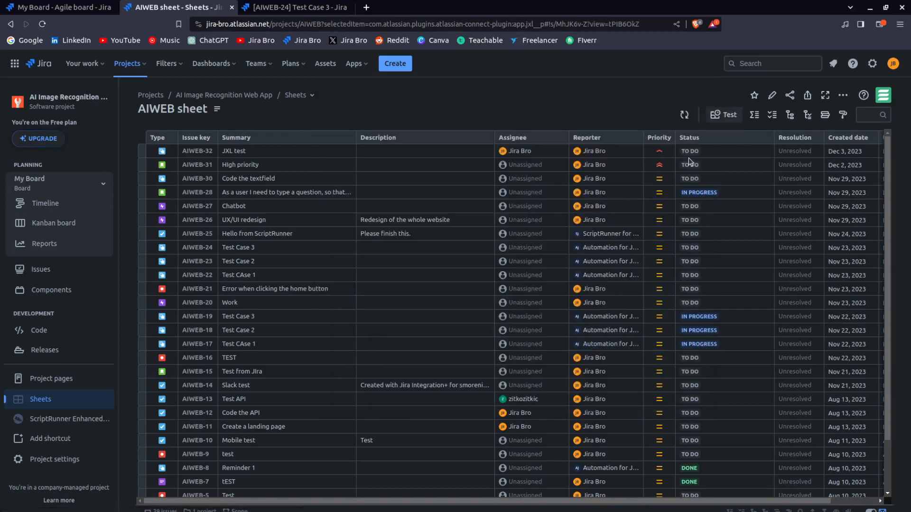
# Check the list of saved views and refresh the sheet's data
pyautogui.click(727, 118)
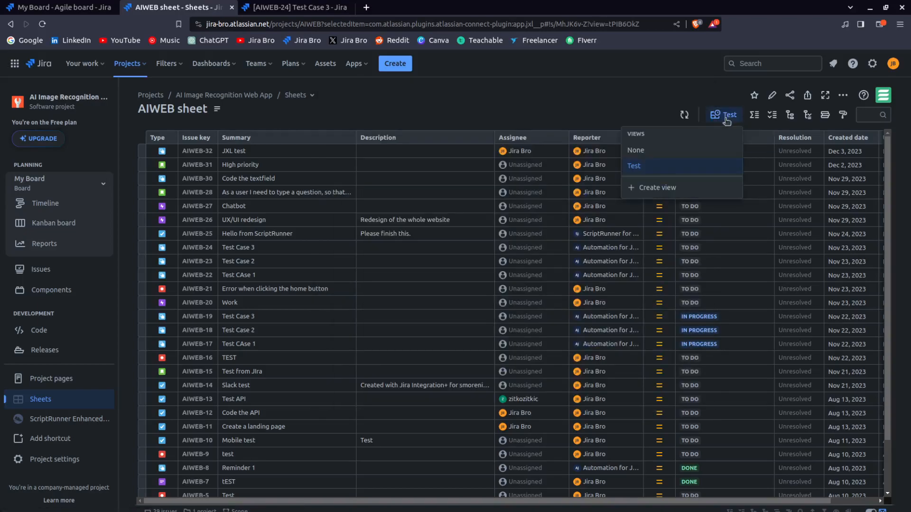
pyautogui.click(726, 118)
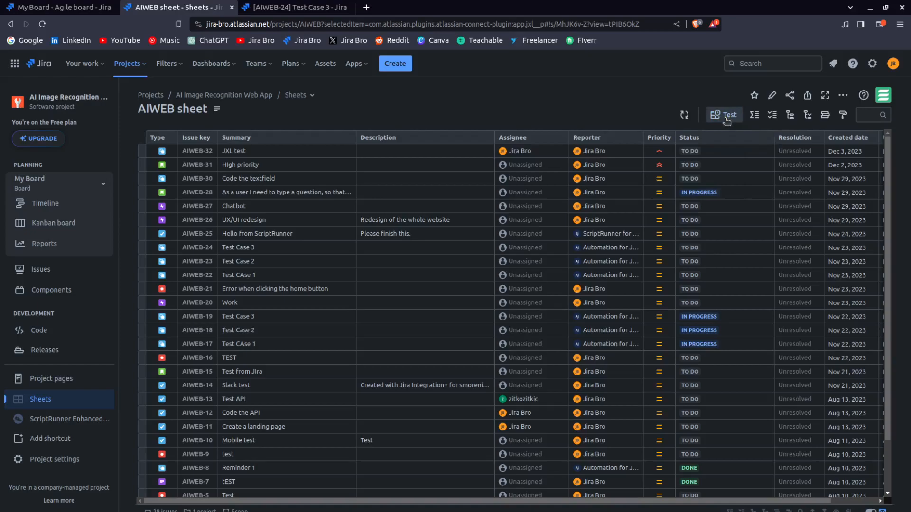
pyautogui.click(684, 116)
# Turn on sum-ups for the sheet and review the summary row and the issues beneath it
pyautogui.click(753, 116)
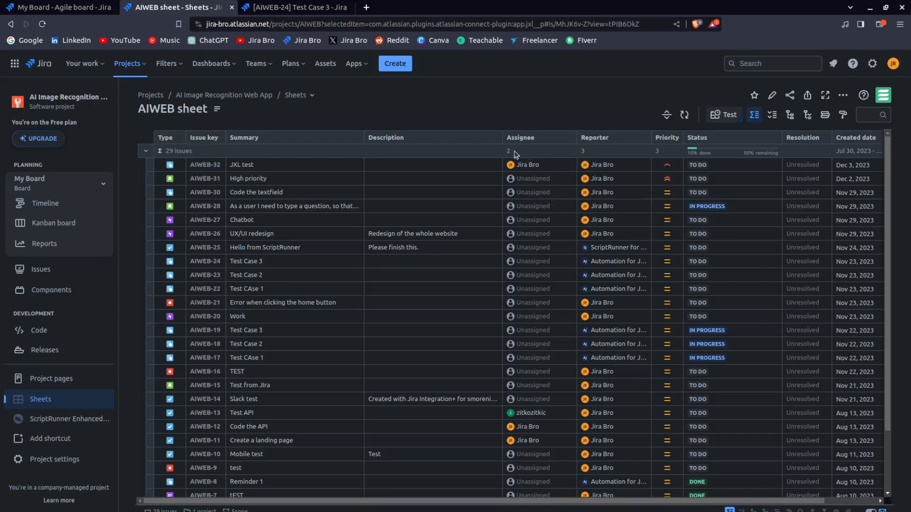
pyautogui.scroll(-5, 544, 180)
pyautogui.scroll(5, 550, 219)
pyautogui.scroll(-3, 749, 309)
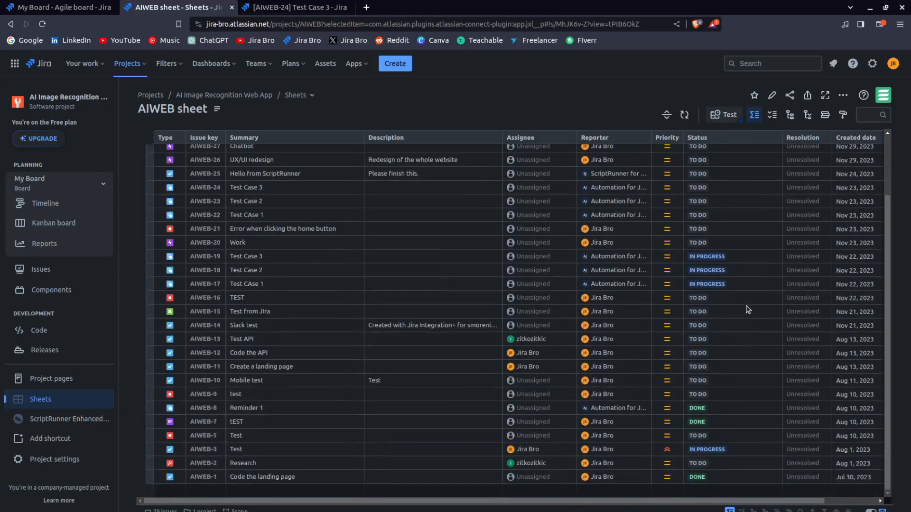
pyautogui.scroll(5, 748, 309)
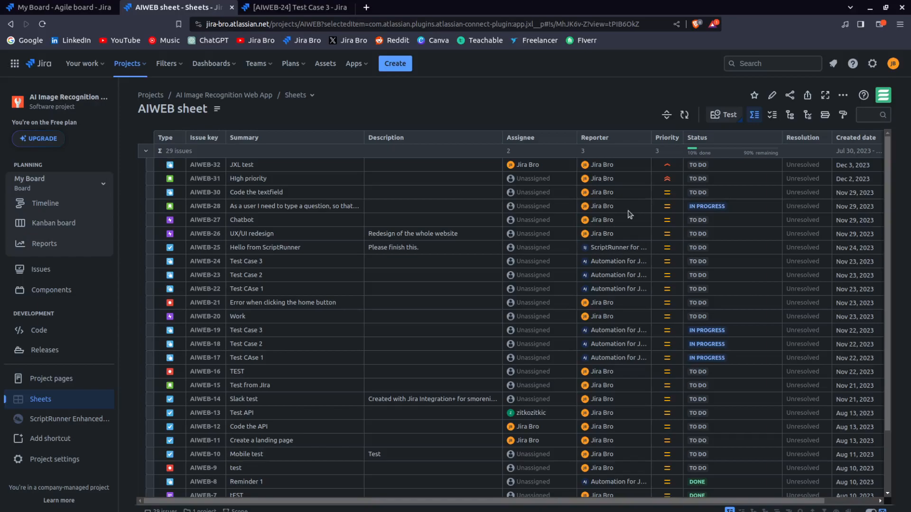
# Look through the fields available for grouping the sheet's issues, without choosing one
pyautogui.click(773, 116)
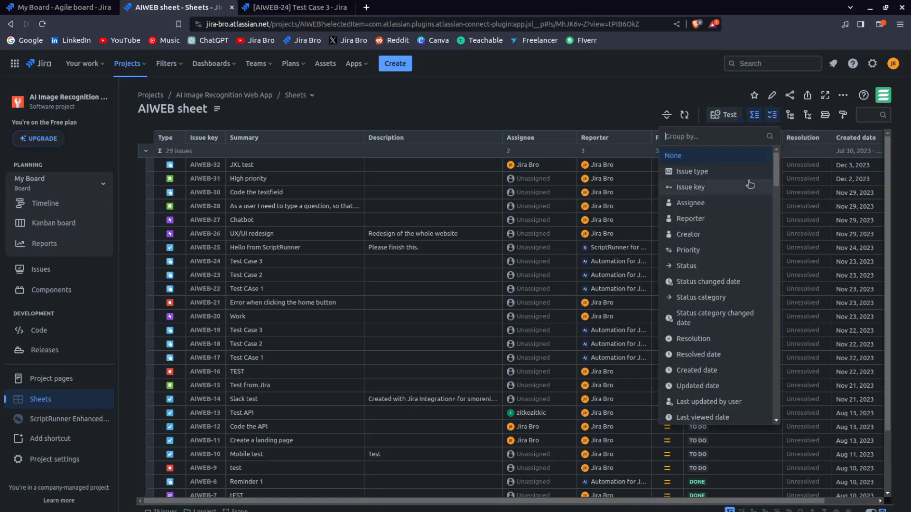
pyautogui.scroll(-5, 733, 218)
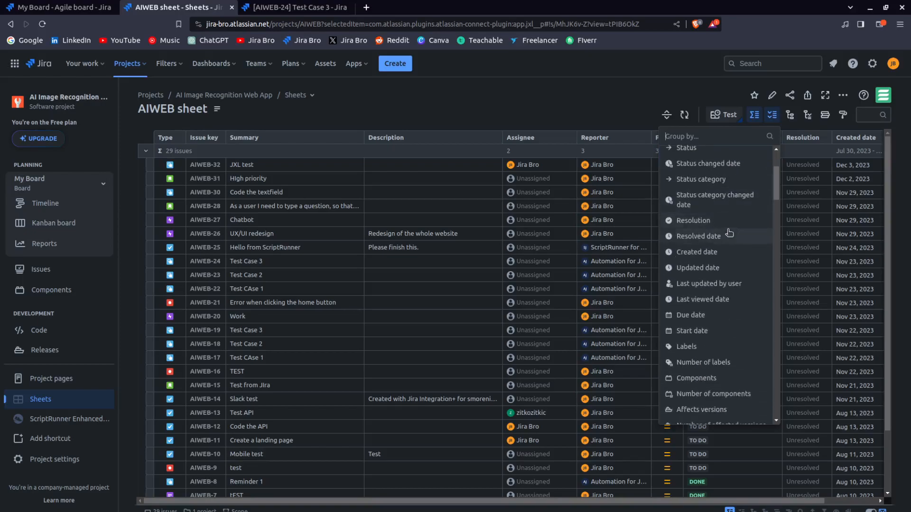
pyautogui.scroll(-6, 740, 312)
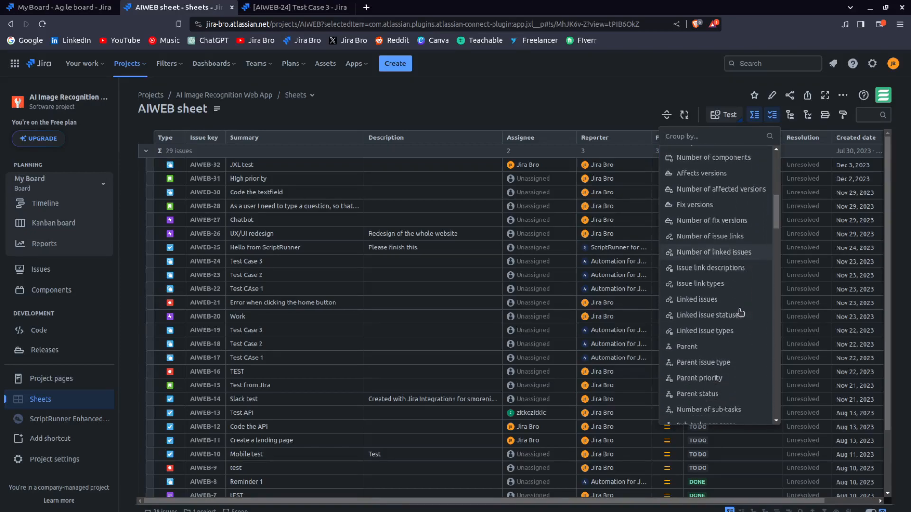
pyautogui.scroll(-8, 740, 313)
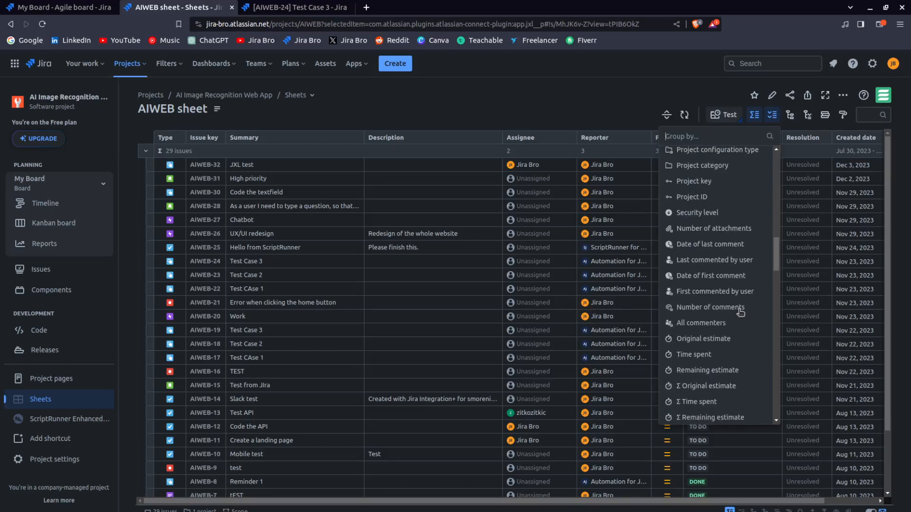
pyautogui.scroll(-8, 739, 311)
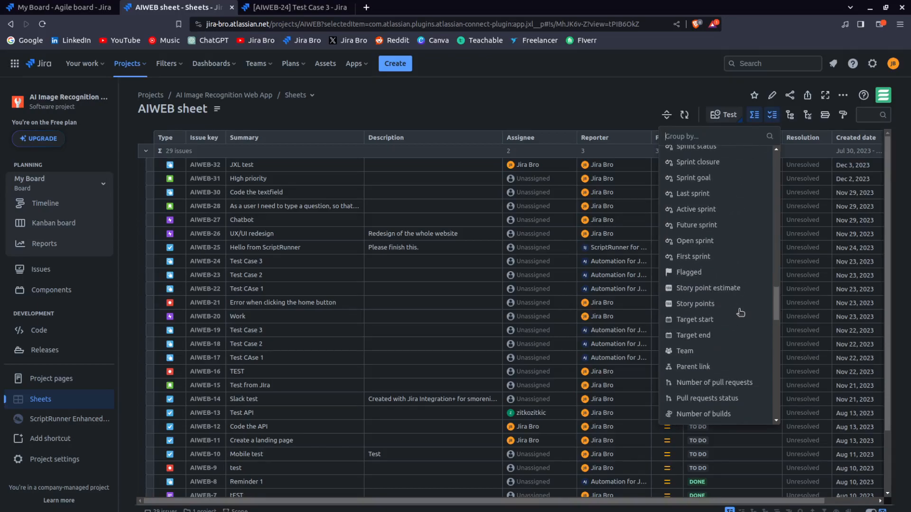
pyautogui.click(591, 107)
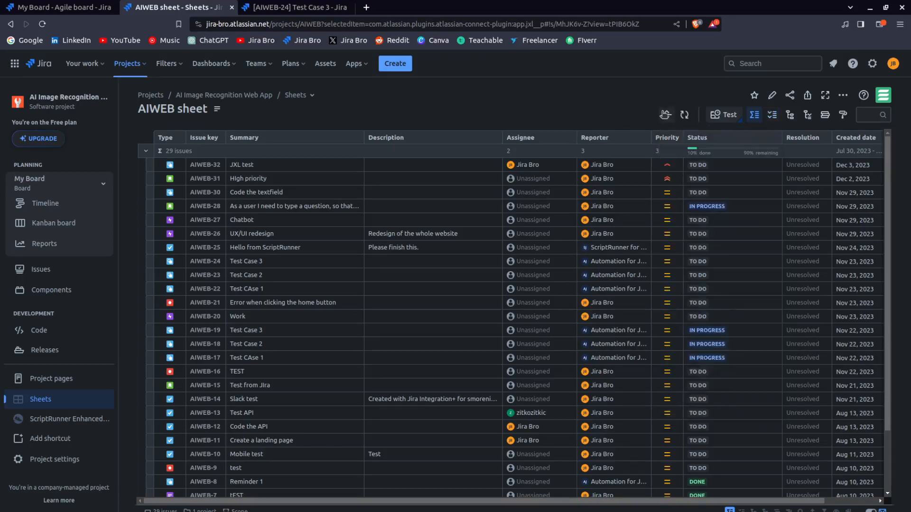
# Turn off the sum-ups, show the sheet's issues as a hierarchy and review its levels
pyautogui.click(754, 114)
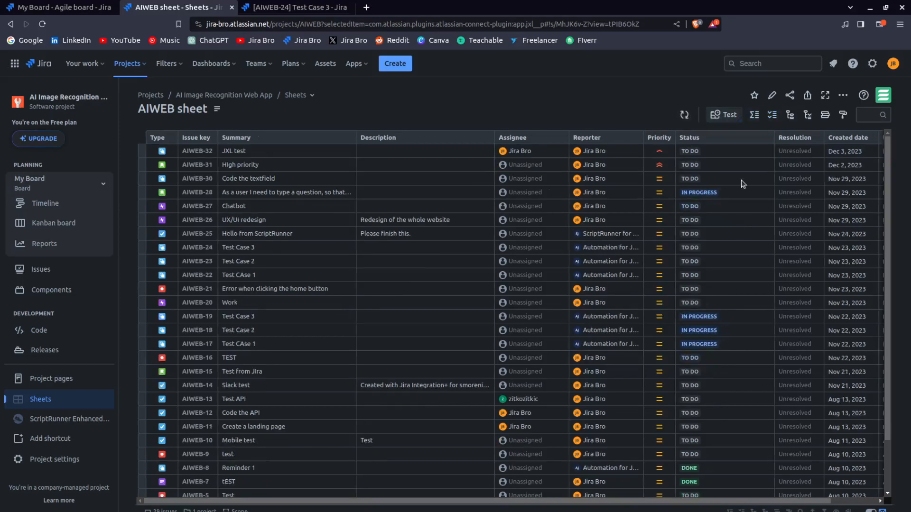
pyautogui.click(791, 120)
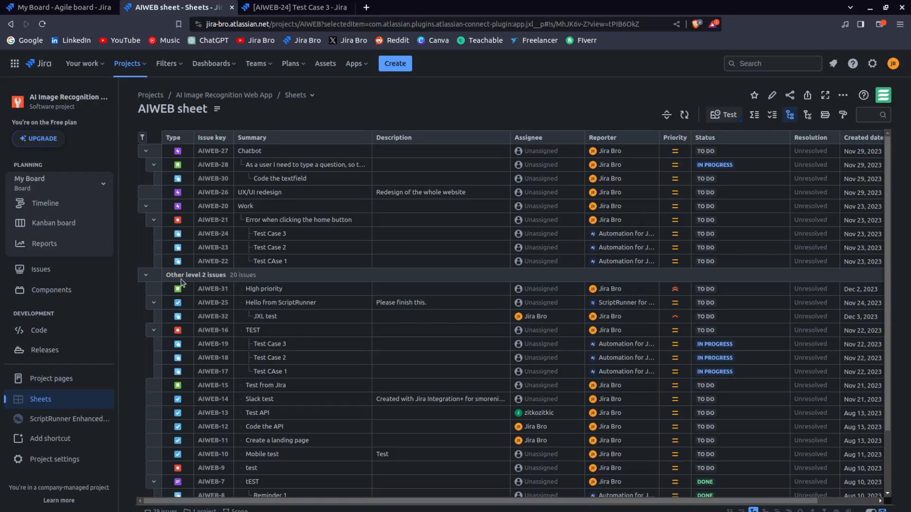
pyautogui.scroll(-3, 406, 311)
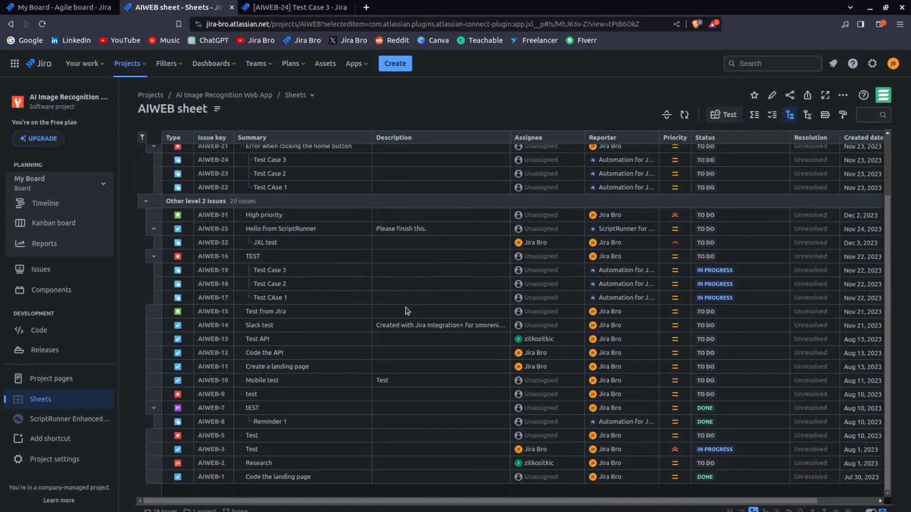
pyautogui.scroll(3, 406, 311)
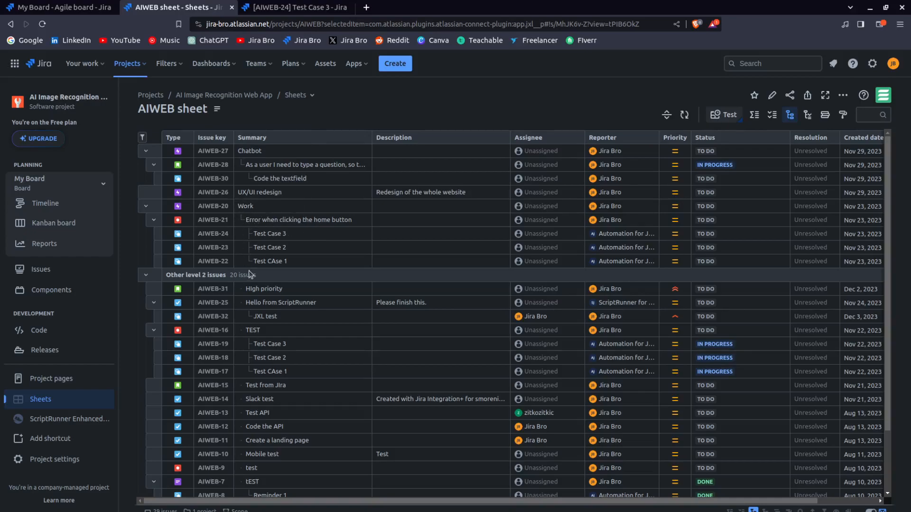
# Collapse the Work, Chatbot, AIWEB-16 TEST and AIWEB-7 tEST issues in the hierarchy
pyautogui.click(146, 206)
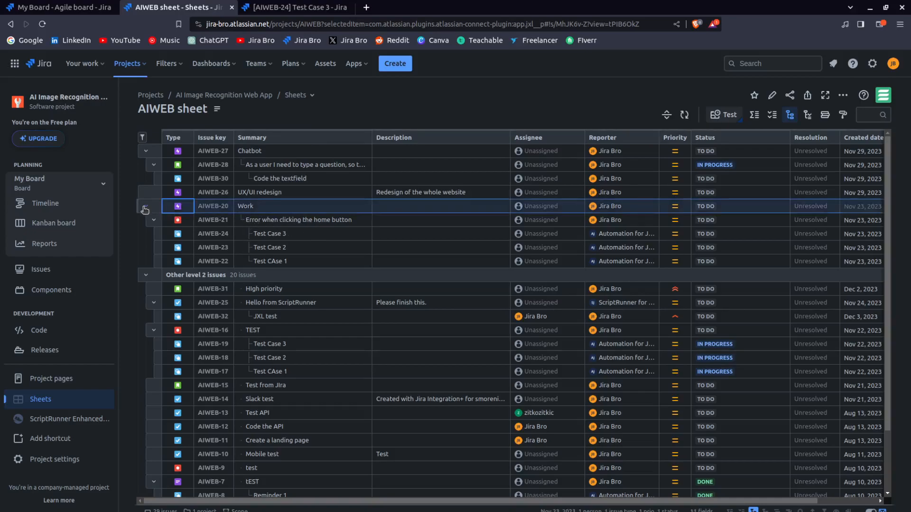
pyautogui.click(145, 207)
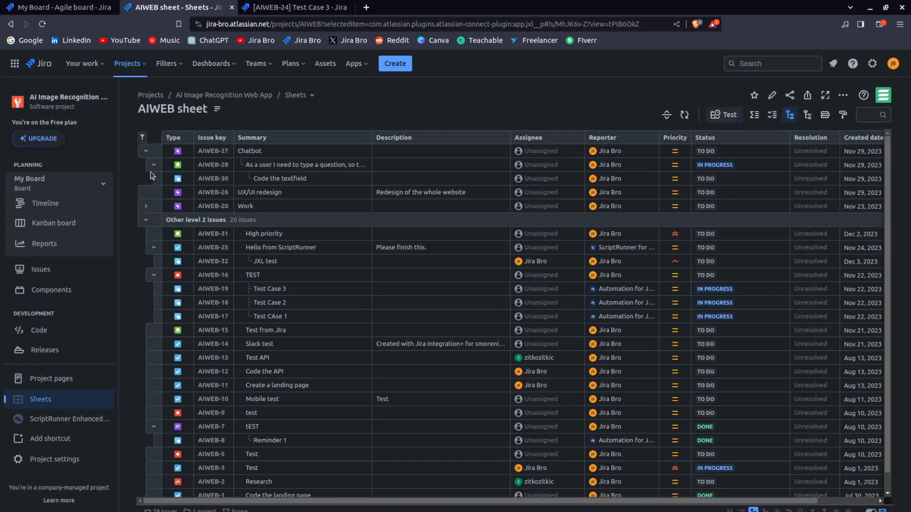
pyautogui.click(145, 151)
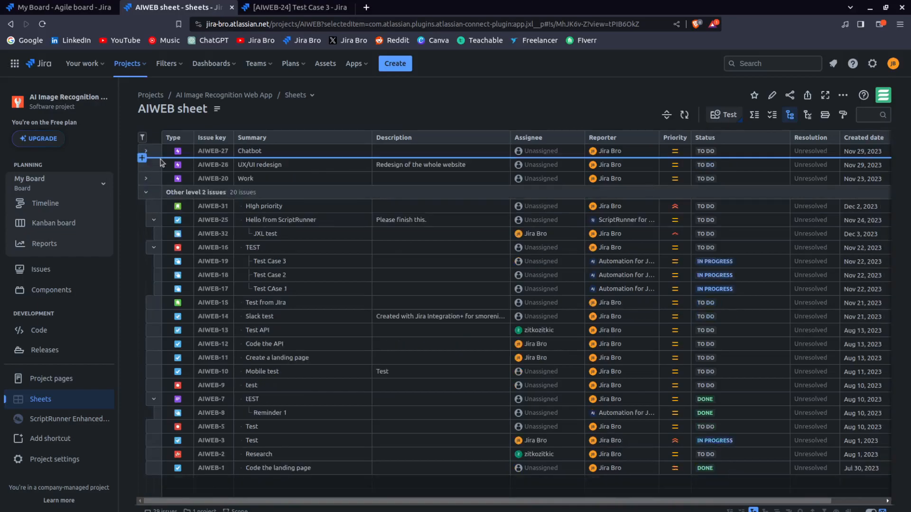
pyautogui.click(154, 221)
pyautogui.click(154, 221)
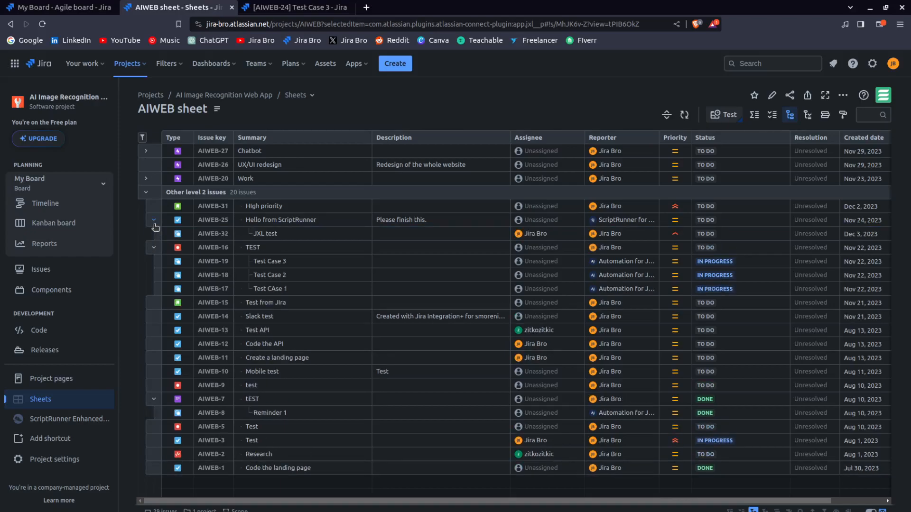
pyautogui.click(153, 249)
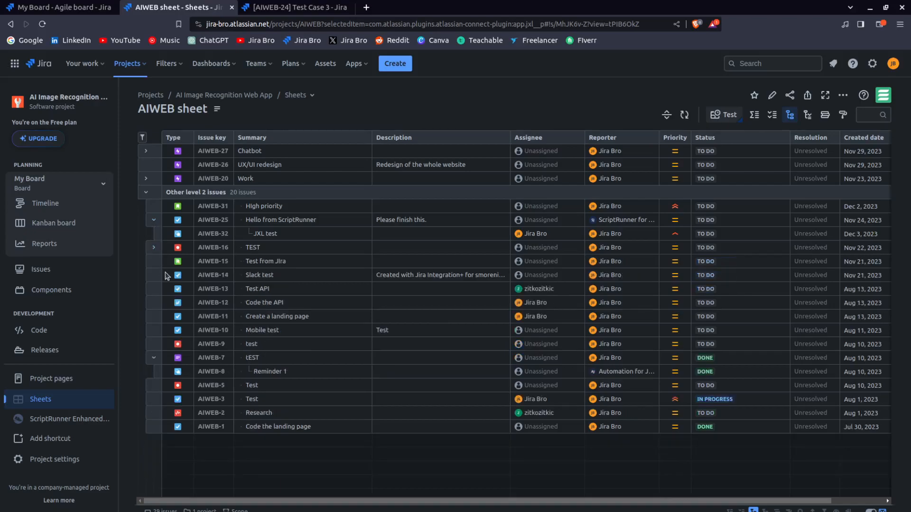
pyautogui.click(153, 360)
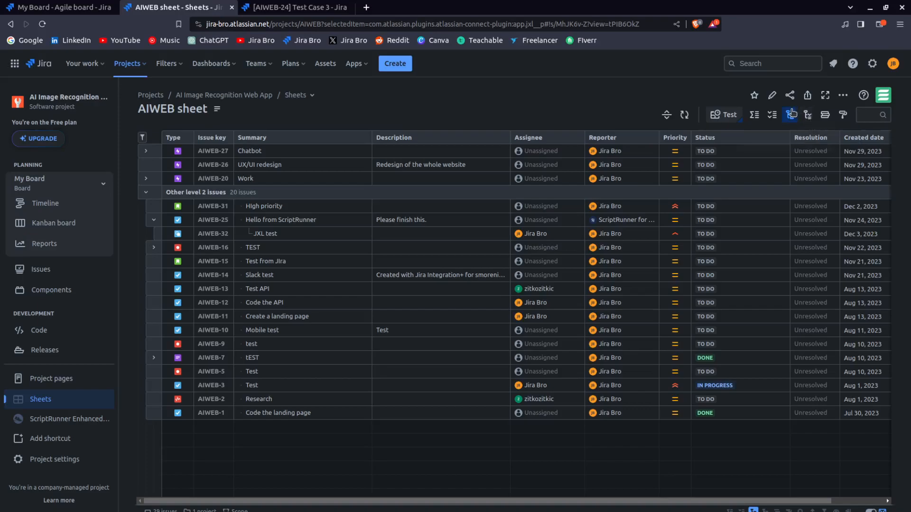
# Turn off the issue hierarchy, and open the form for a new structure and discard it
pyautogui.click(790, 114)
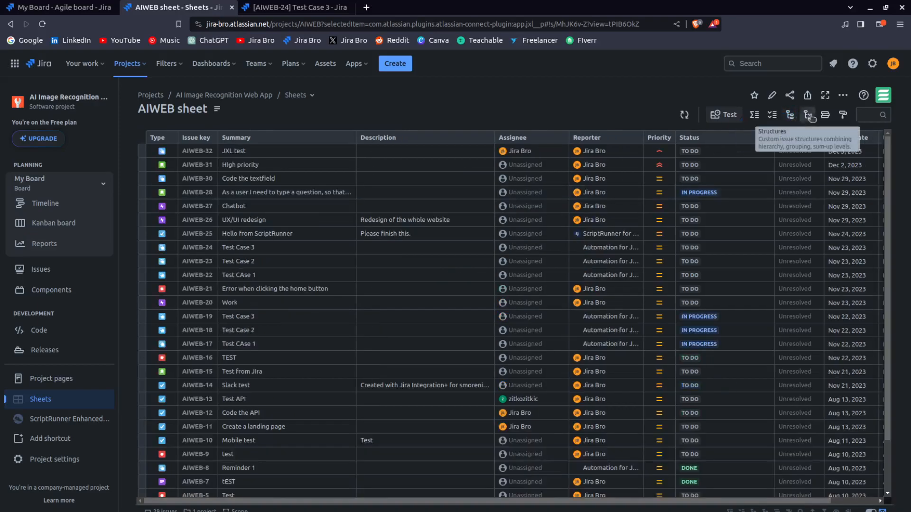
pyautogui.click(808, 115)
pyautogui.click(785, 172)
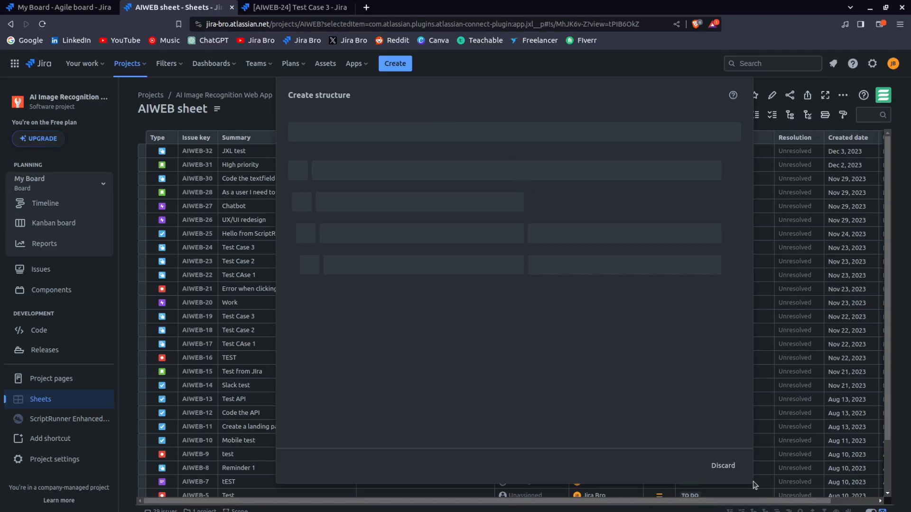
pyautogui.click(729, 472)
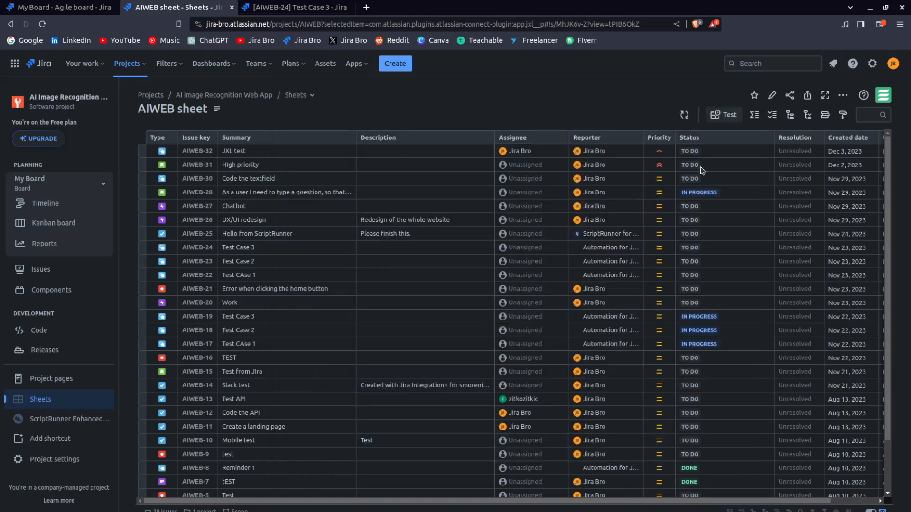
# Try to order the issues by rank, and reload the sheet page while checking Google in a new tab
pyautogui.click(828, 118)
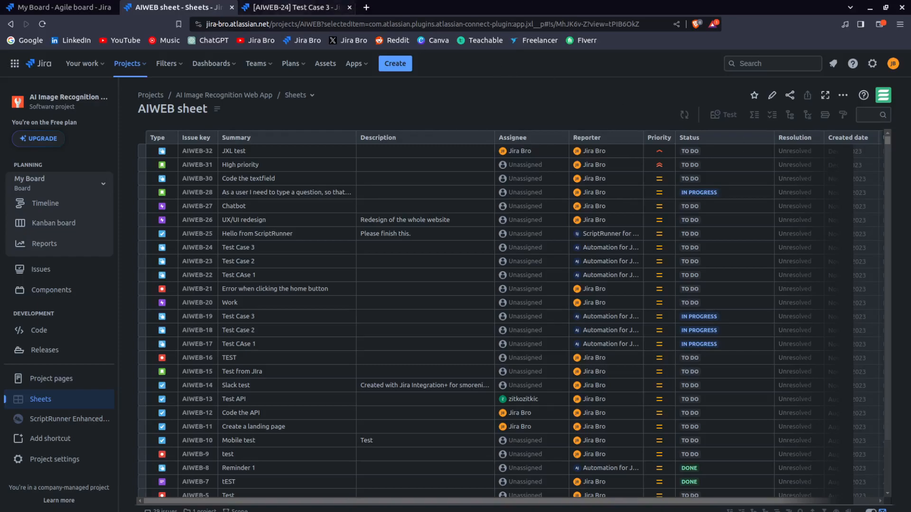
pyautogui.click(42, 24)
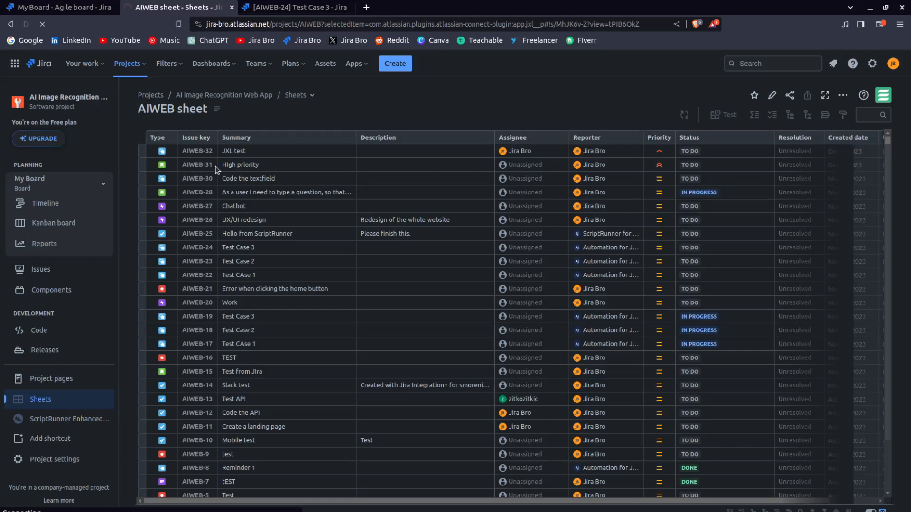
pyautogui.click(366, 7)
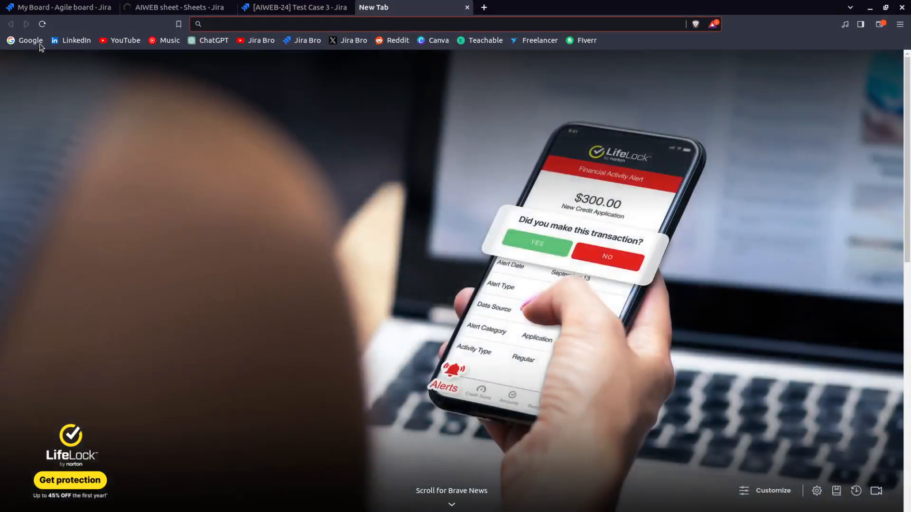
pyautogui.click(26, 40)
pyautogui.hotkey('ctrl', 'w')
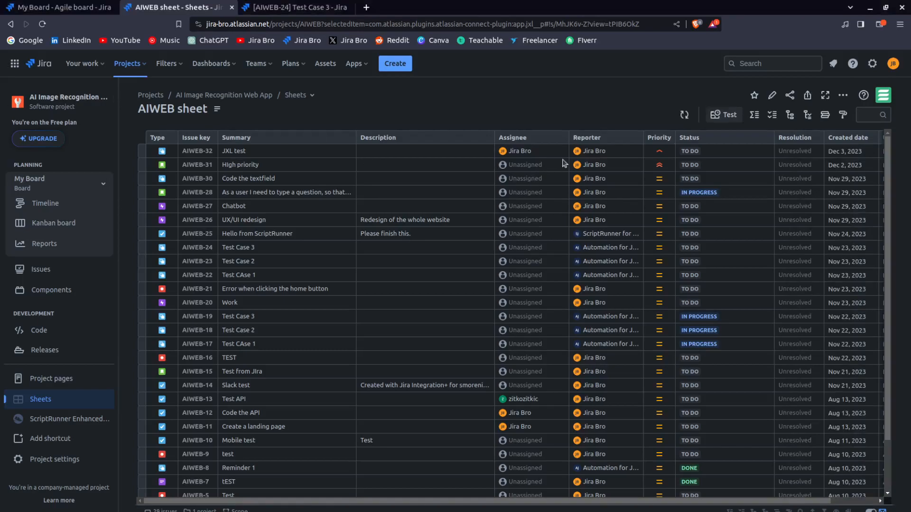
# Order the sheet's issues by rank and switch the ranking off again
pyautogui.click(826, 116)
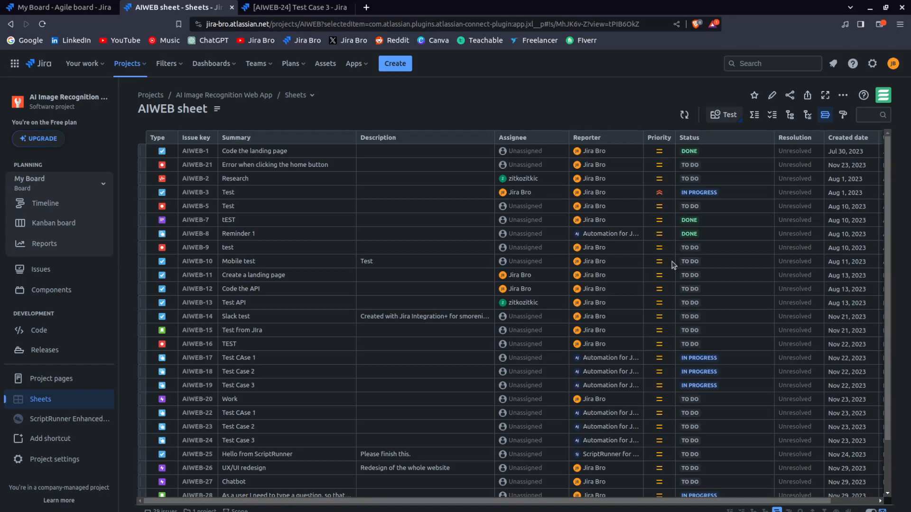
pyautogui.click(825, 114)
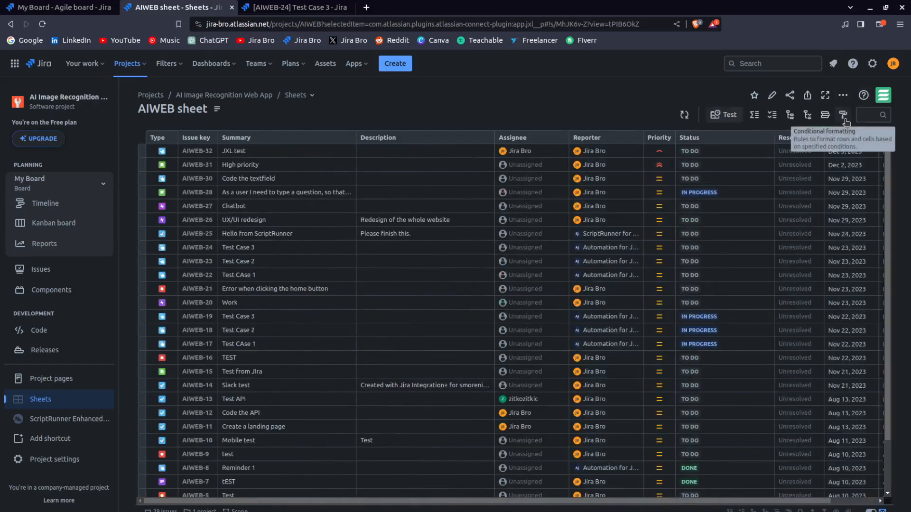
# Open the form for a new conditional format, examine its condition and format choices, and discard it
pyautogui.click(843, 115)
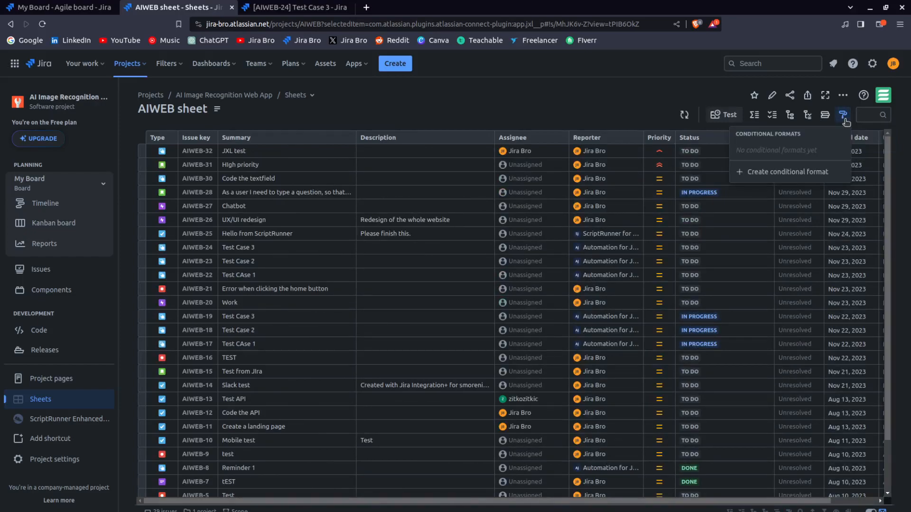
pyautogui.click(789, 172)
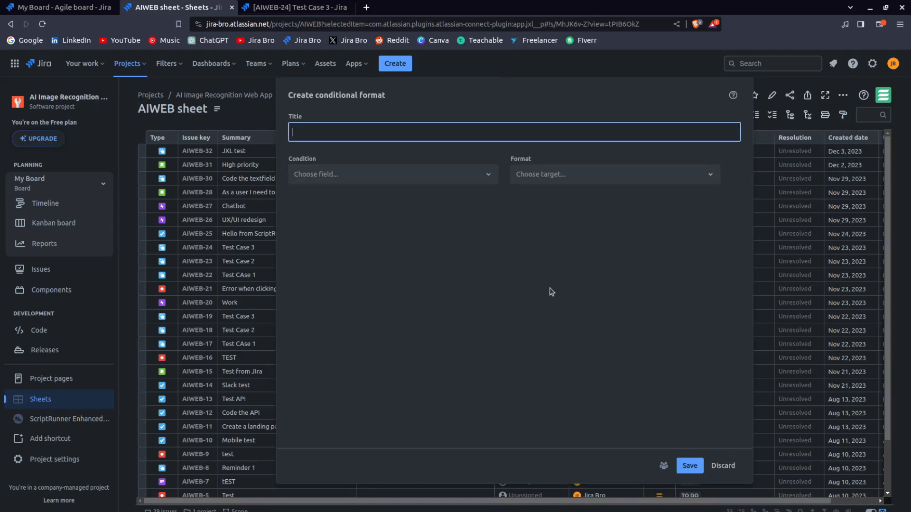
pyautogui.click(464, 176)
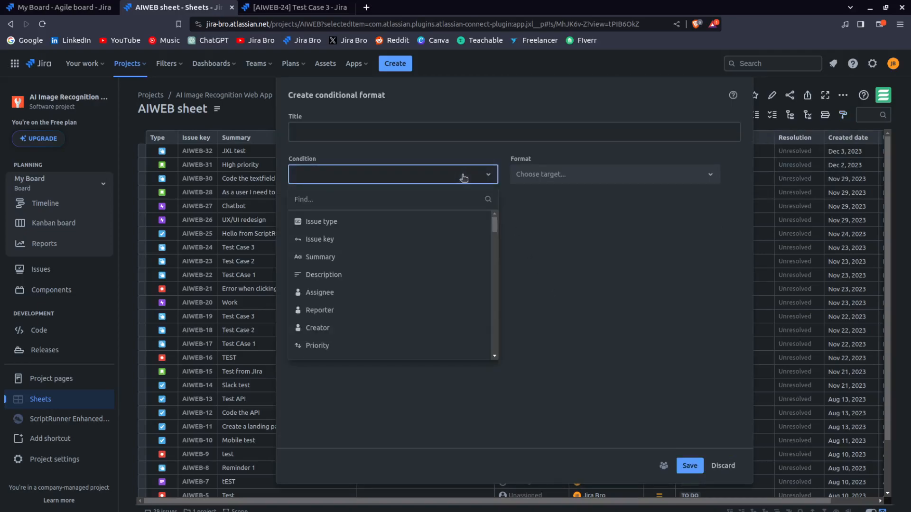
pyautogui.click(464, 177)
pyautogui.click(632, 176)
pyautogui.click(632, 177)
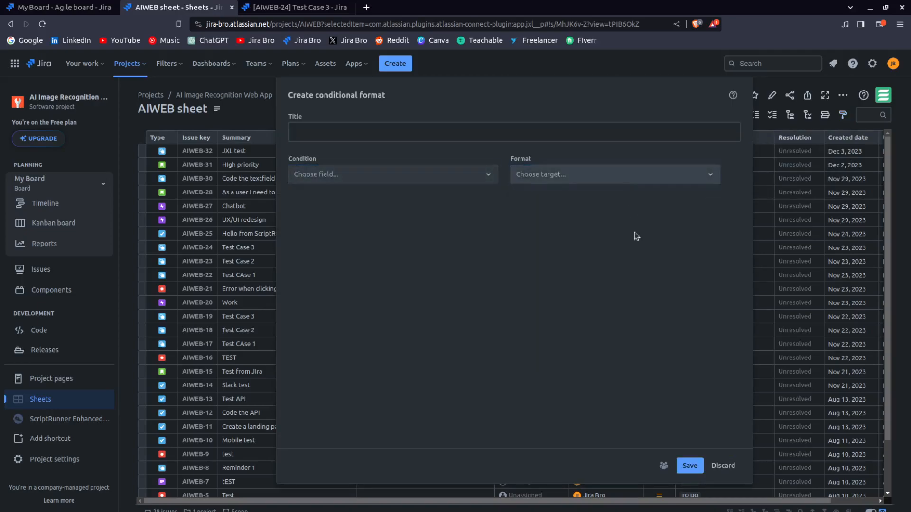
pyautogui.click(723, 466)
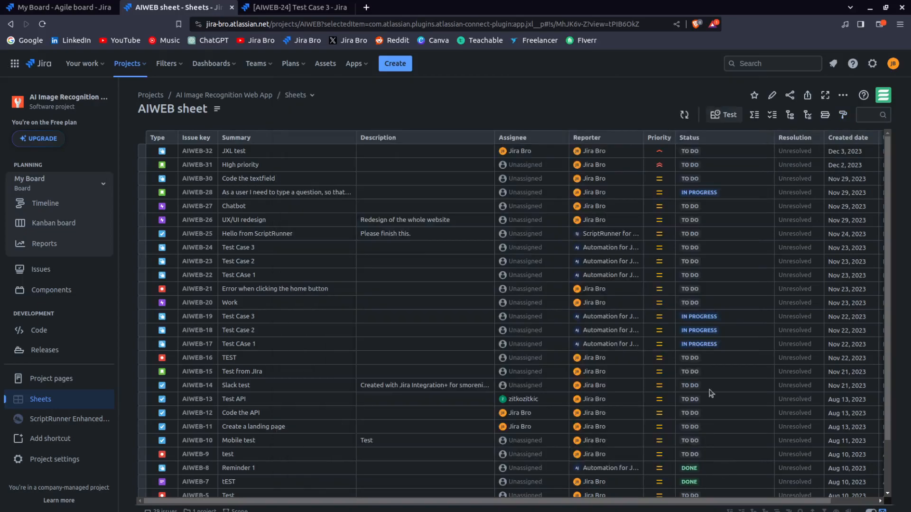
# Look through the JXL links and the sheet's additional actions
pyautogui.click(884, 95)
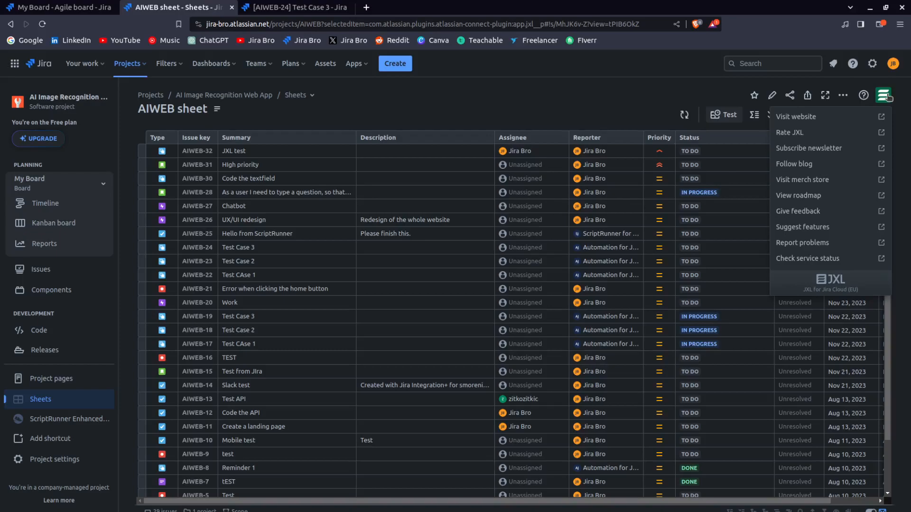
pyautogui.click(886, 96)
pyautogui.click(843, 96)
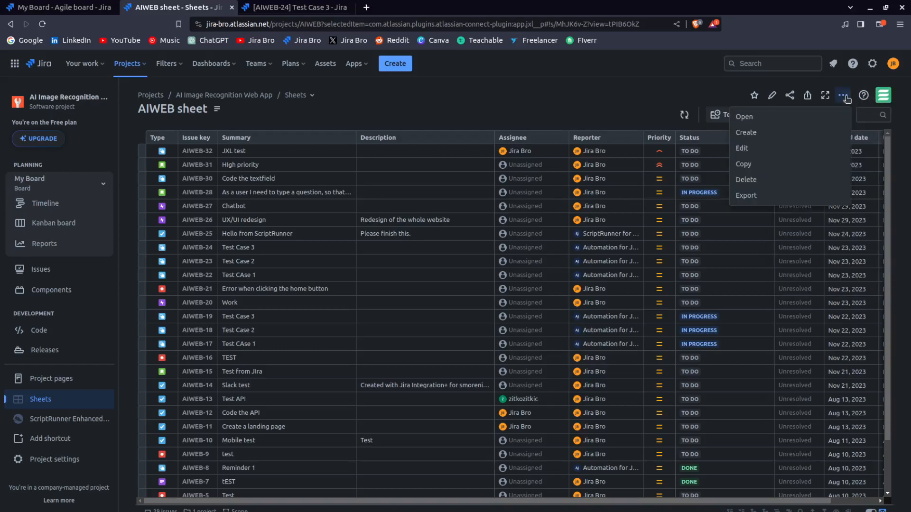
pyautogui.click(844, 97)
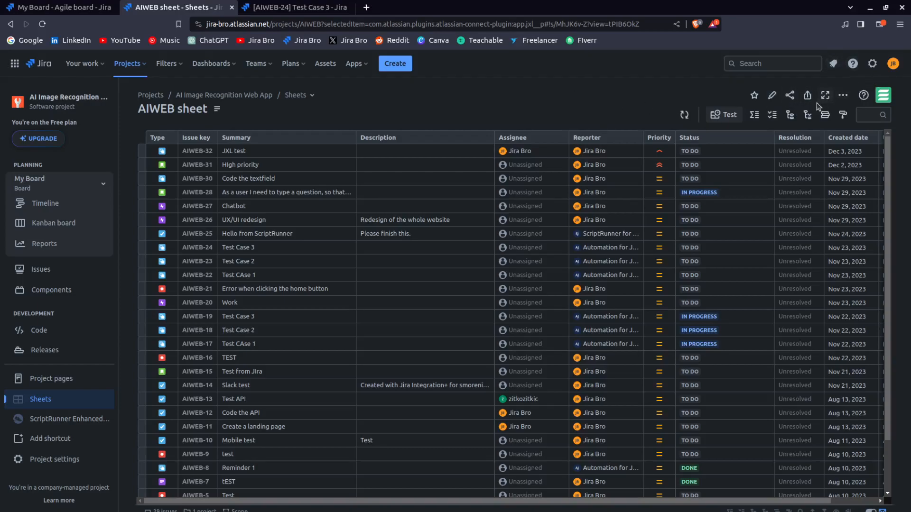
# Review the file formats and options for exporting the sheet, and cancel the export
pyautogui.click(809, 98)
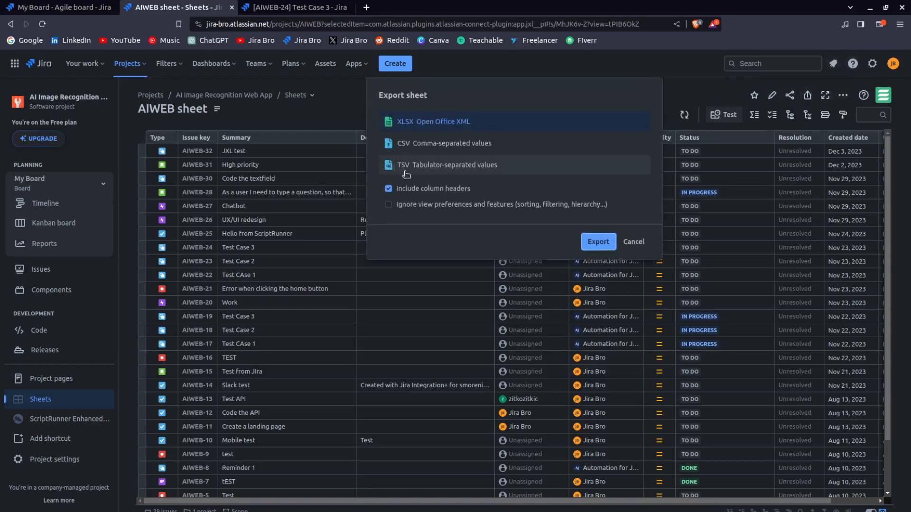
pyautogui.click(626, 250)
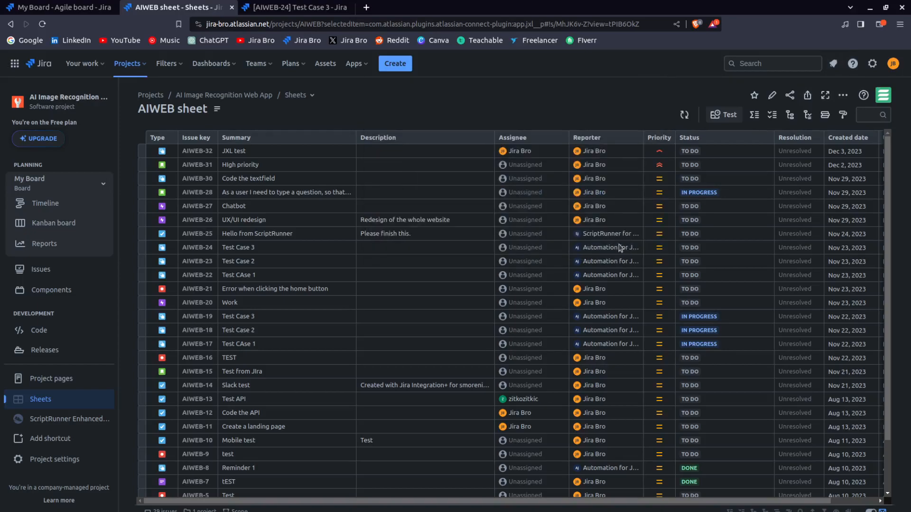